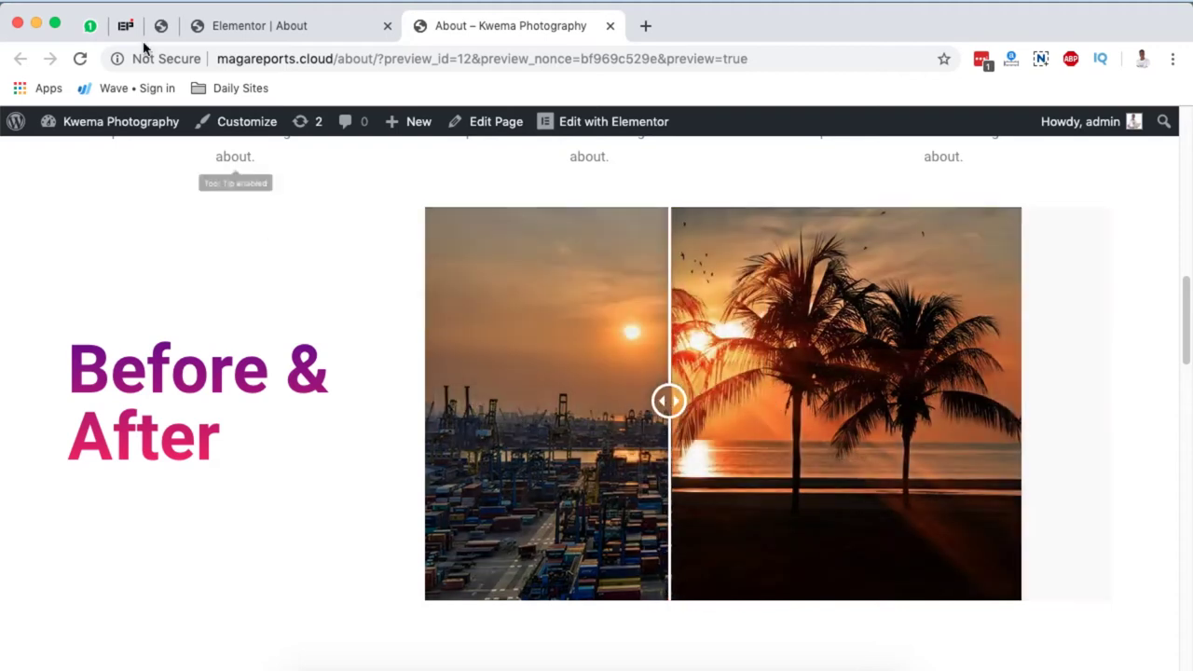
Open the WordPress admin's installed plugins list and look through the installed Elementor add-ons
{"action": "left_click", "coordinate": [160, 25]}
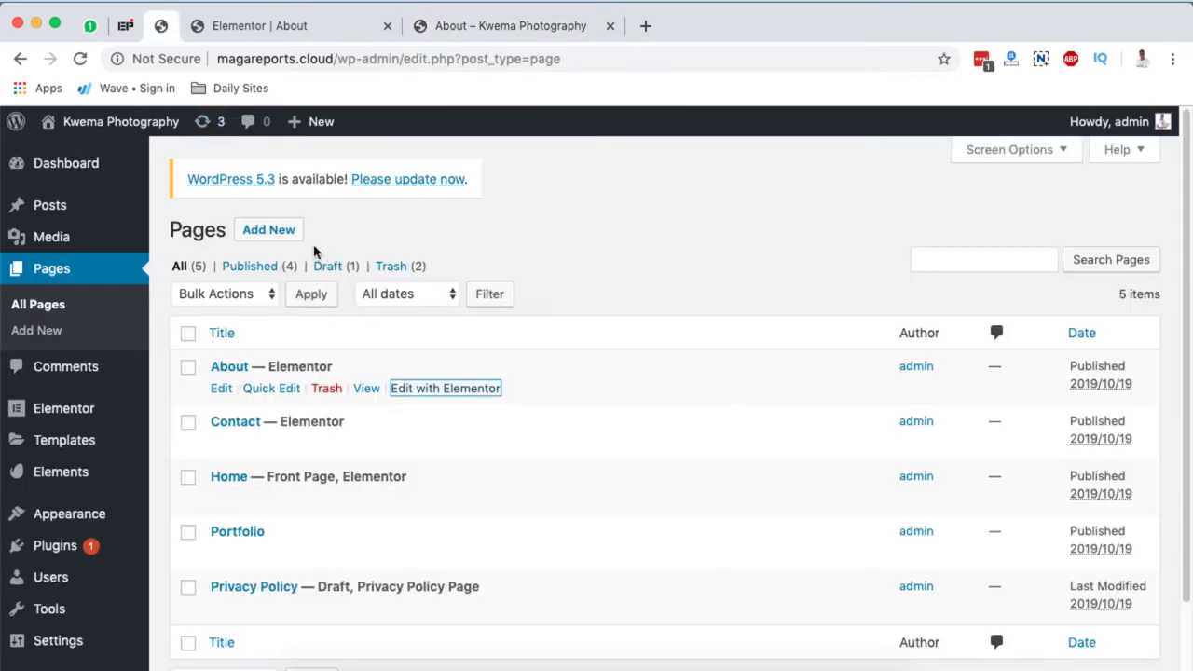
{"action": "left_click", "coordinate": [124, 549]}
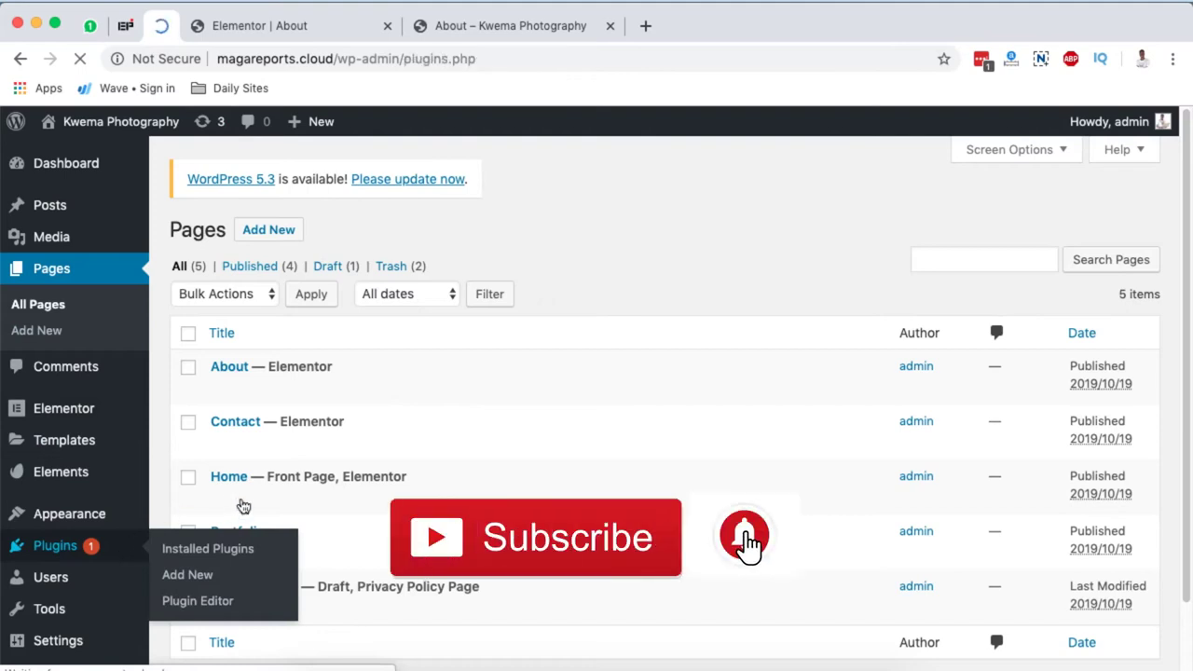
{"action": "scroll", "coordinate": [714, 276], "scroll_direction": "down", "scroll_amount": 5}
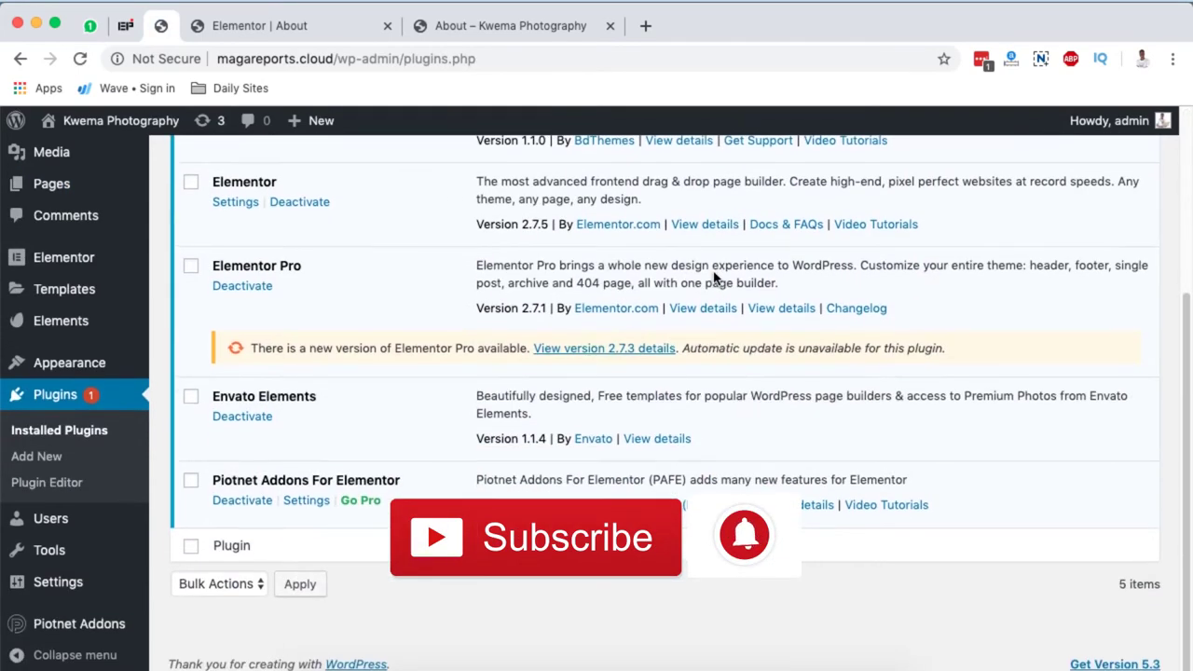
{"action": "scroll", "coordinate": [714, 277], "scroll_direction": "up", "scroll_amount": 5}
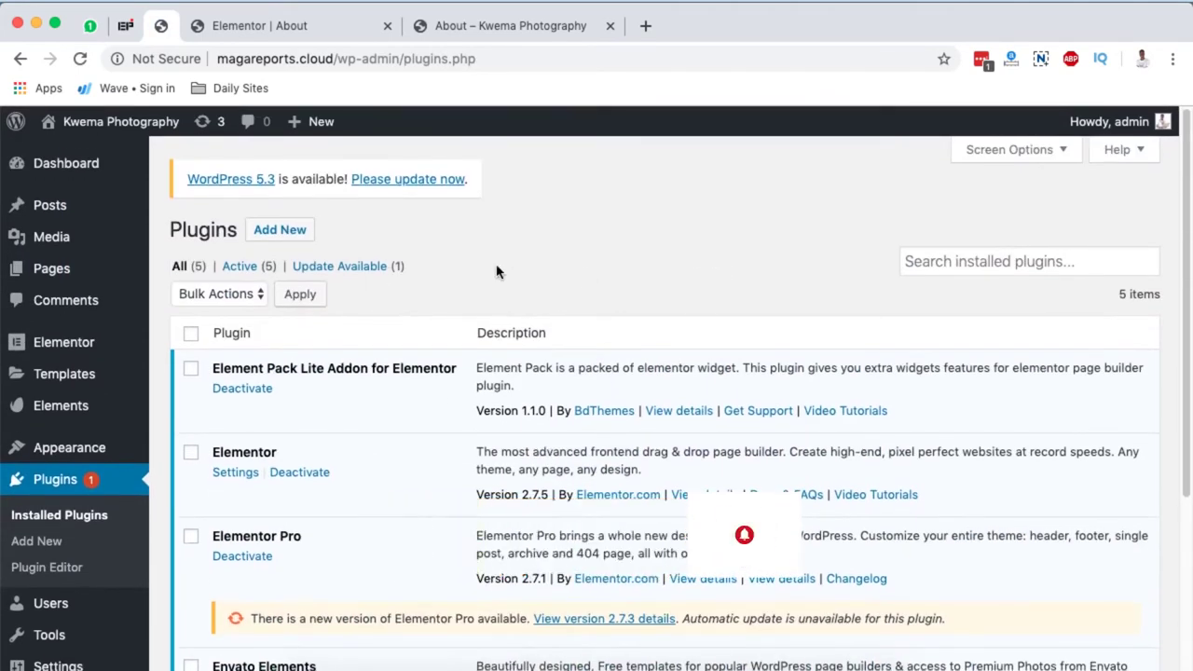
Search the plugins available to add for "piotnet" and look at the Piotnet Addons For Elementor entry
{"action": "left_click", "coordinate": [273, 233]}
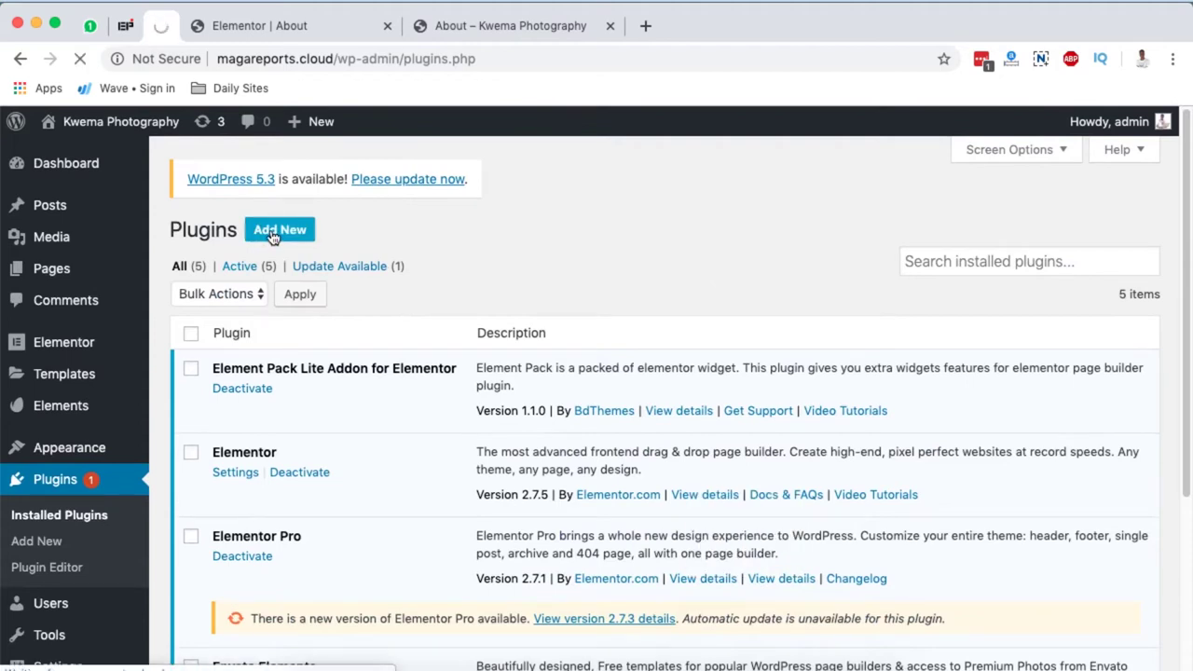
{"action": "left_click", "coordinate": [938, 282]}
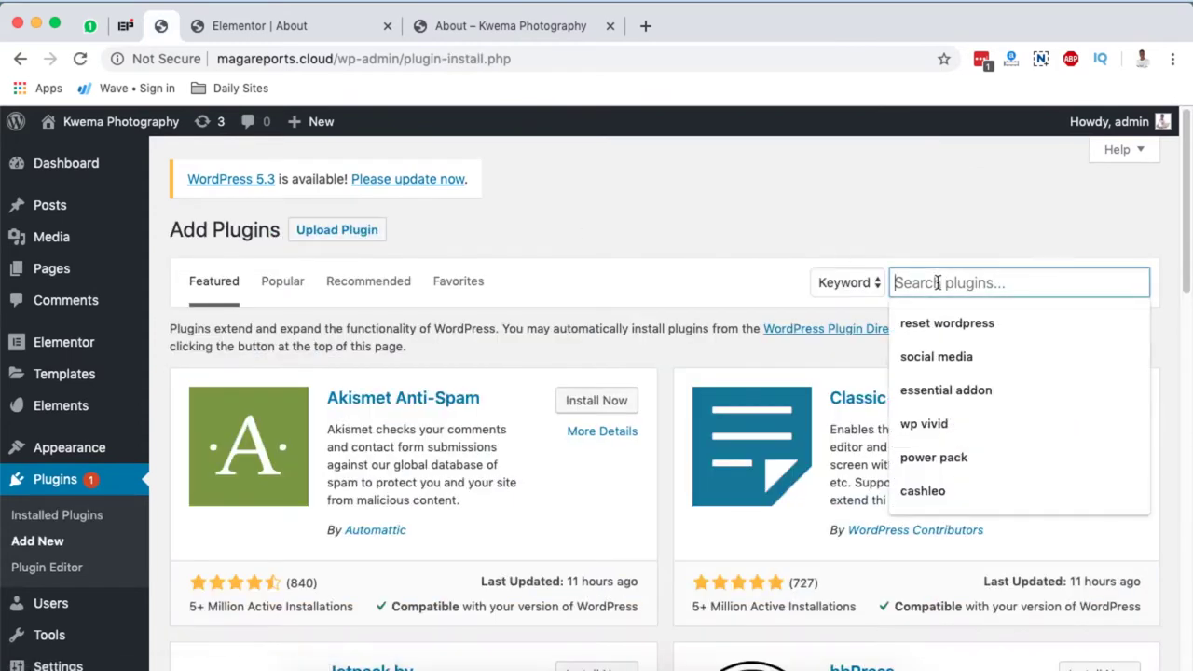
{"action": "type", "text": "piot"}
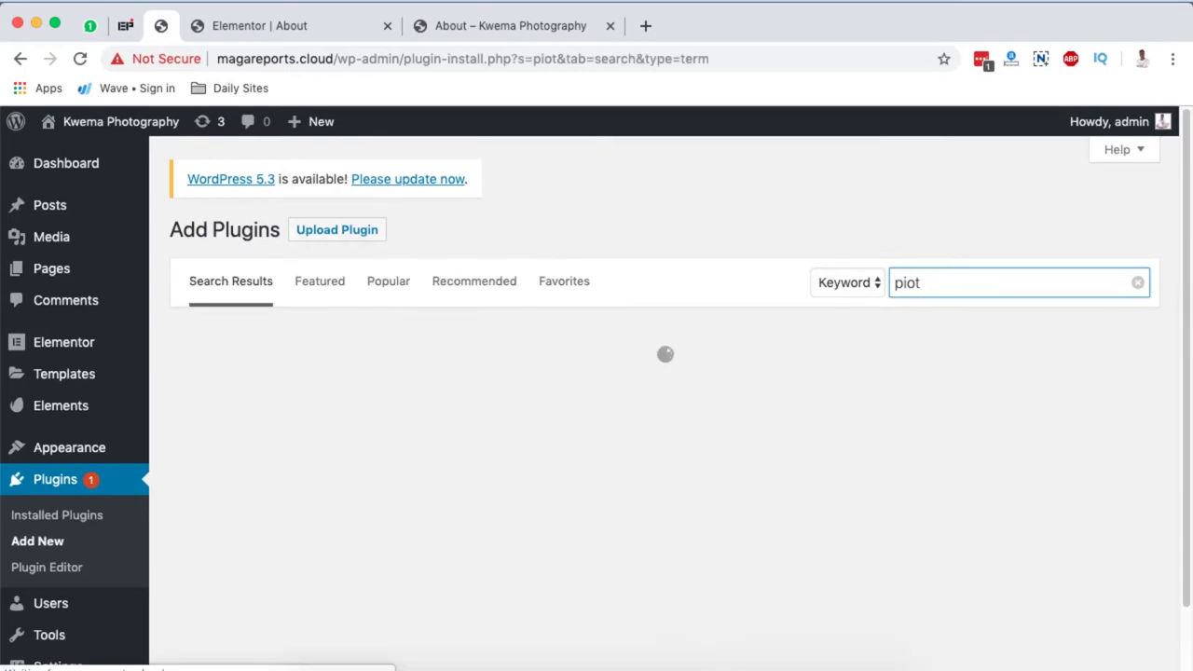
{"action": "type", "text": "net"}
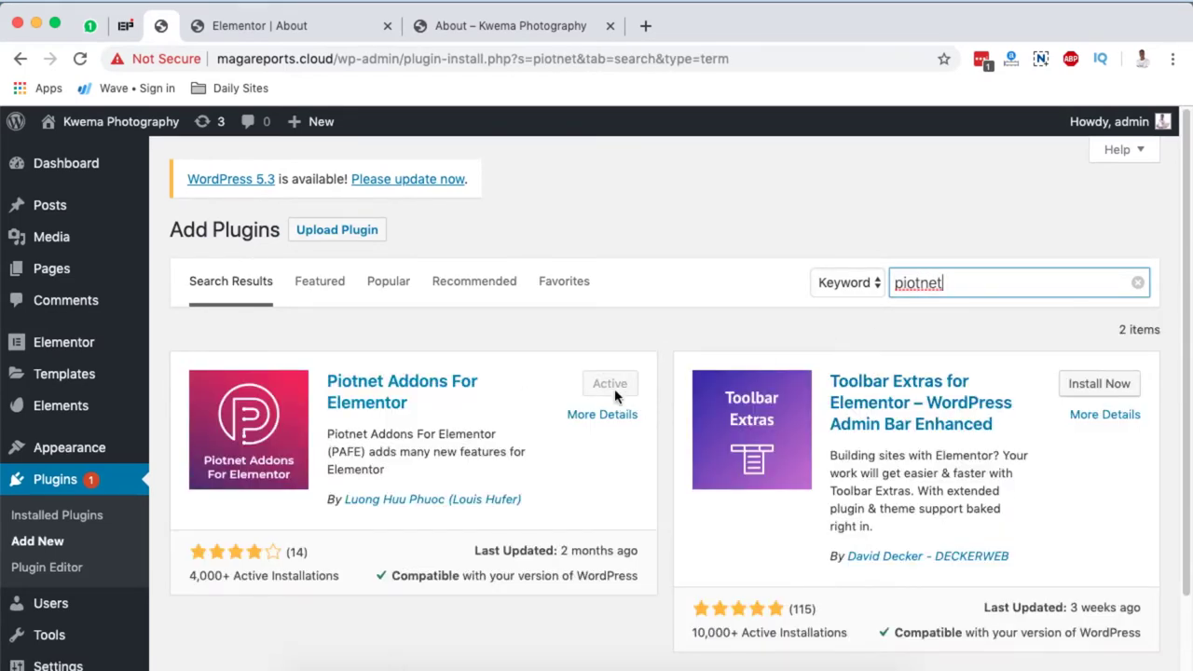
{"action": "scroll", "coordinate": [559, 389], "scroll_direction": "down", "scroll_amount": 3}
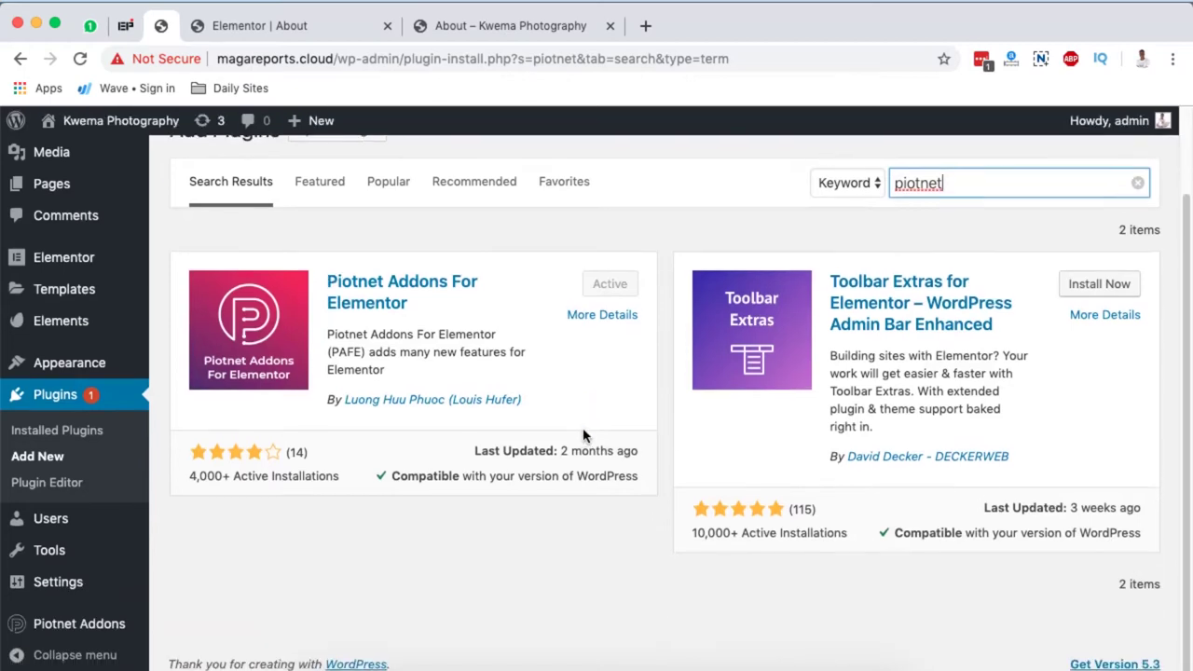
Open the Piotnet Addons settings and review which free and PRO features are switched on
{"action": "left_click", "coordinate": [80, 632]}
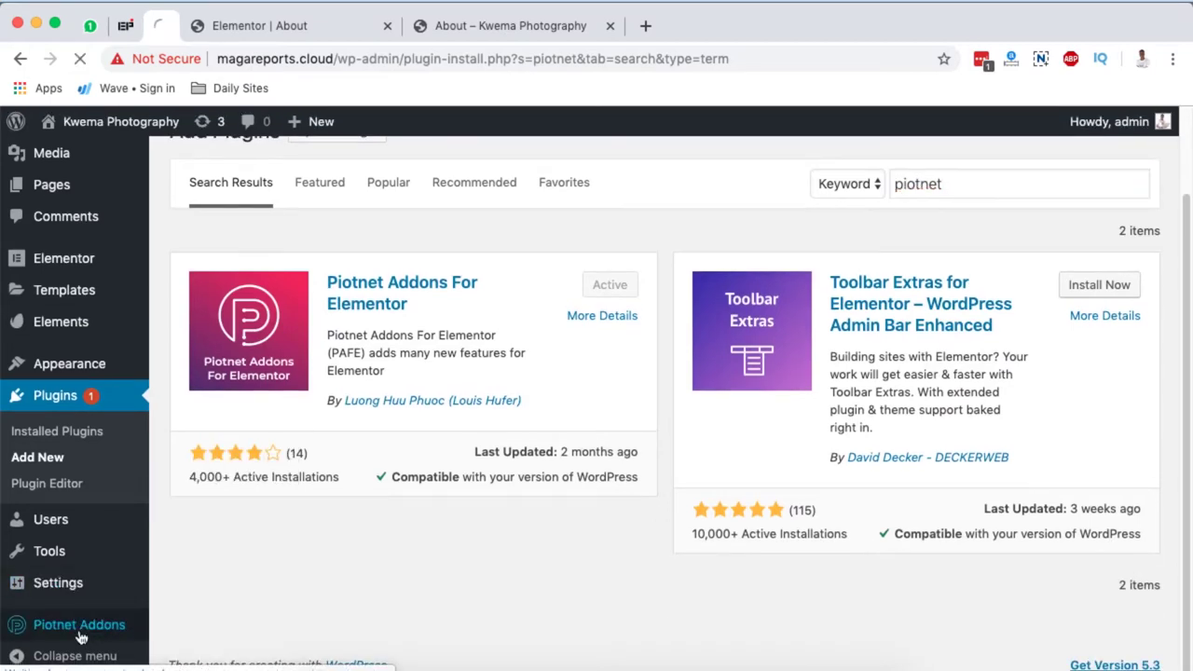
{"action": "scroll", "coordinate": [599, 424], "scroll_direction": "down", "scroll_amount": 15}
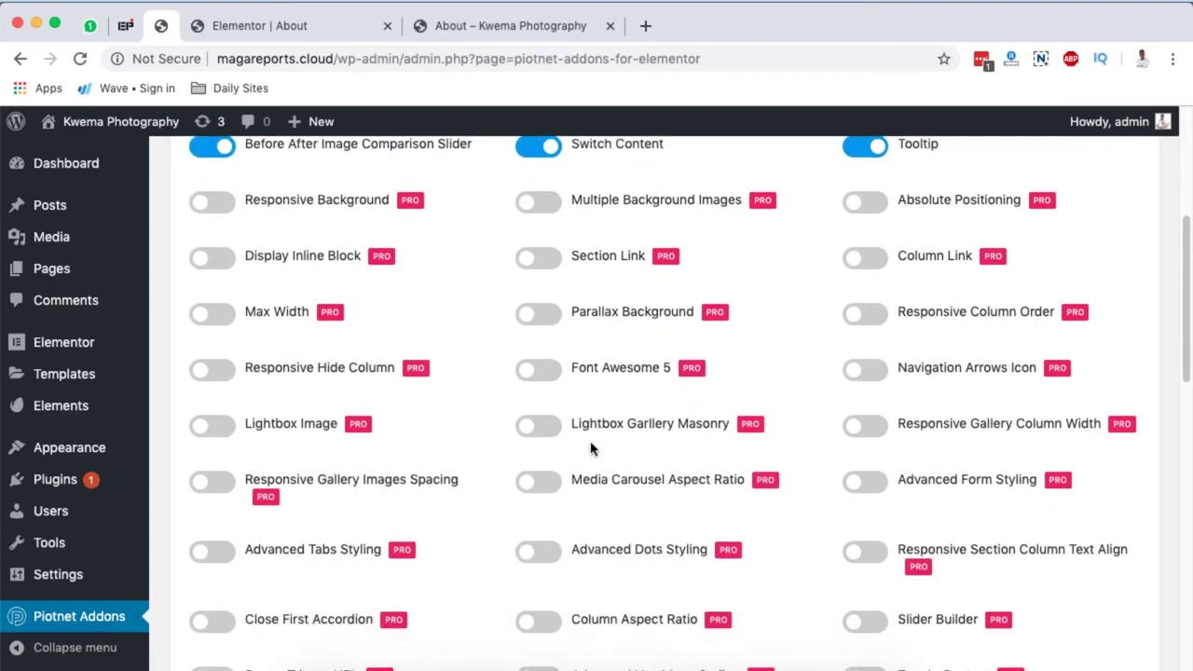
{"action": "scroll", "coordinate": [590, 449], "scroll_direction": "up", "scroll_amount": 15}
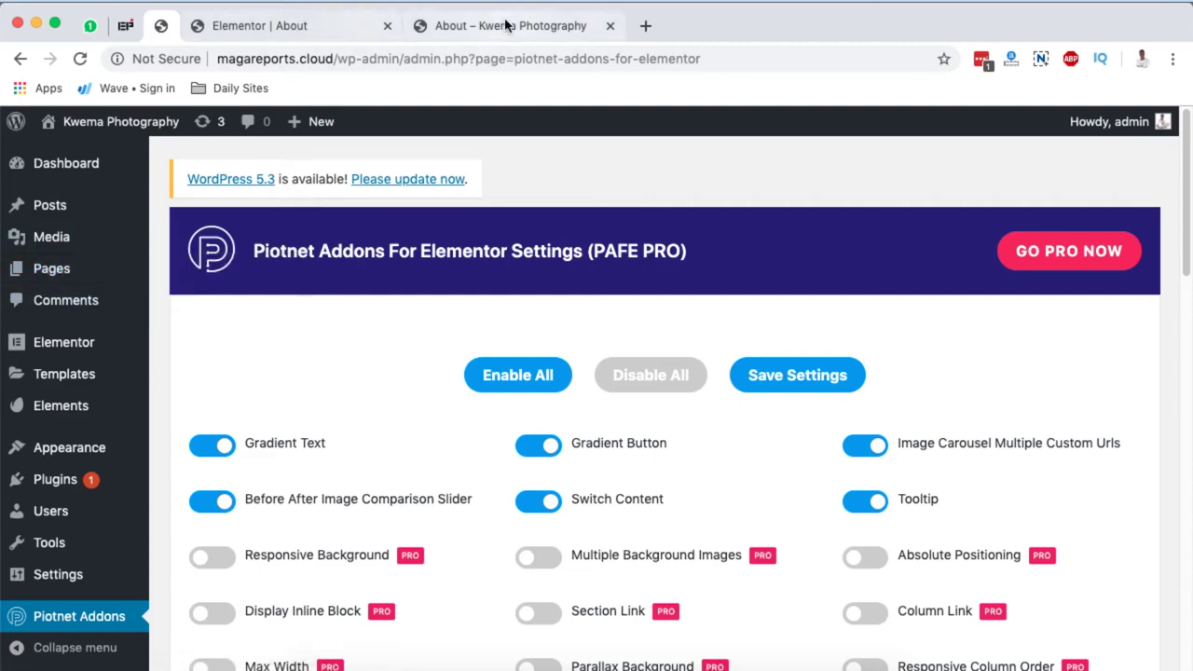
In the About page's Elementor editor, insert a two-column section above the Premium Image Separator section and narrow its left column
{"action": "left_click", "coordinate": [275, 31]}
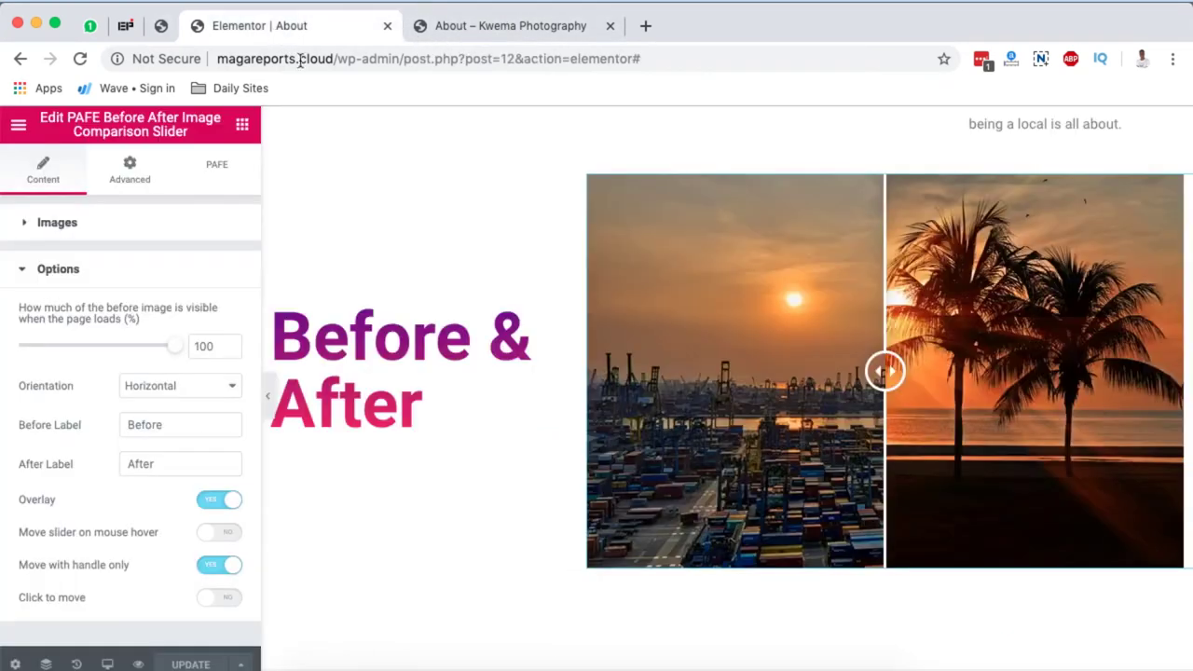
{"action": "scroll", "coordinate": [434, 570], "scroll_direction": "down", "scroll_amount": 3}
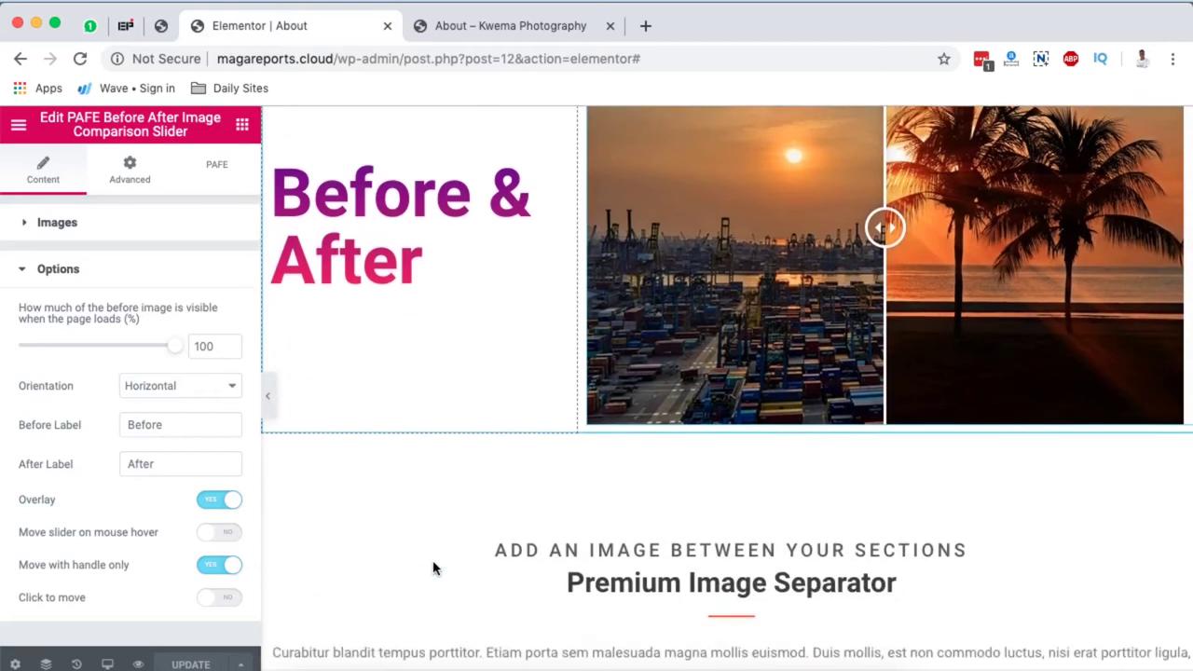
{"action": "scroll", "coordinate": [434, 568], "scroll_direction": "up", "scroll_amount": 1}
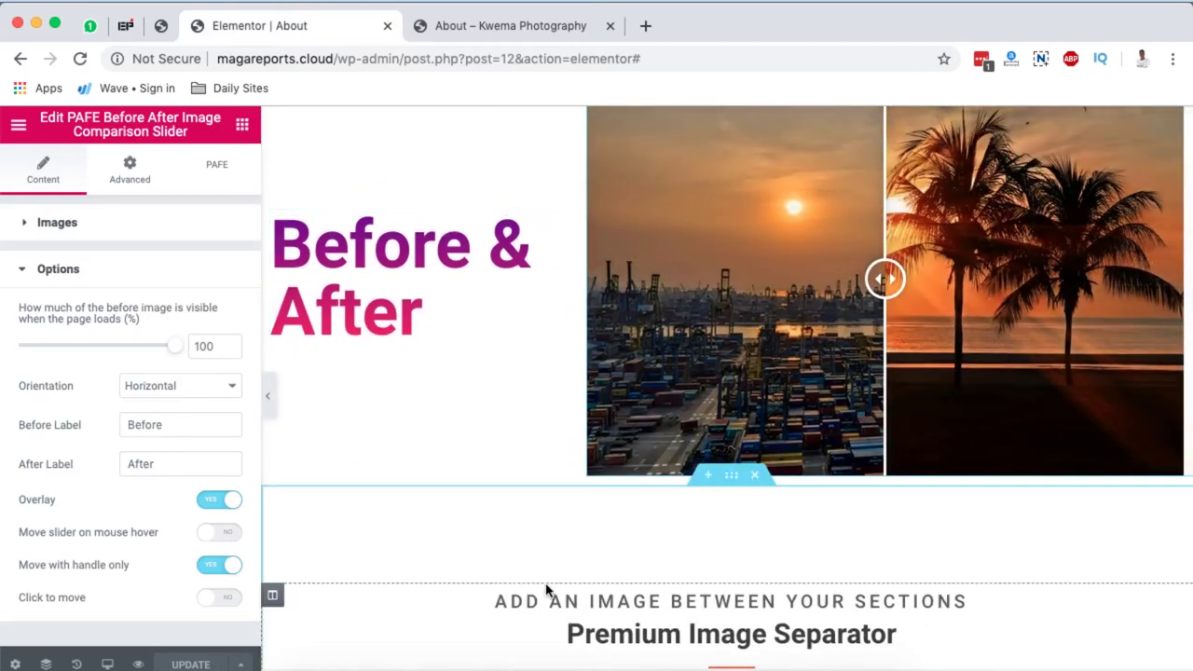
{"action": "scroll", "coordinate": [394, 346], "scroll_direction": "up", "scroll_amount": 1}
{"action": "scroll", "coordinate": [448, 662], "scroll_direction": "down", "scroll_amount": 4}
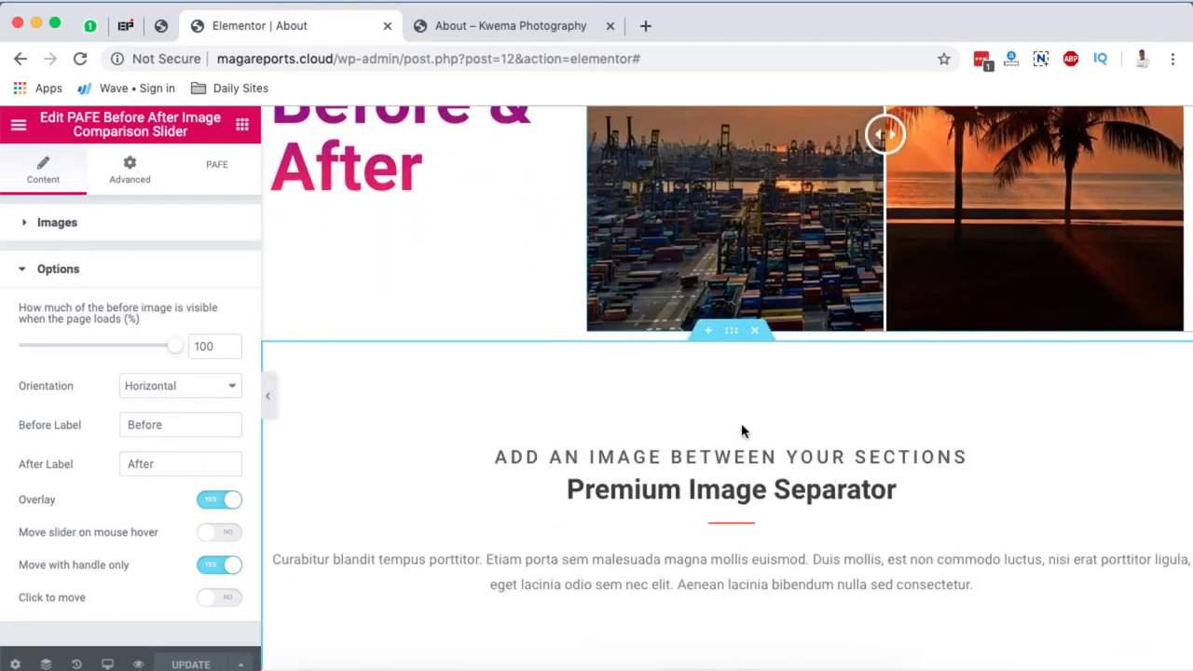
{"action": "left_click", "coordinate": [706, 332]}
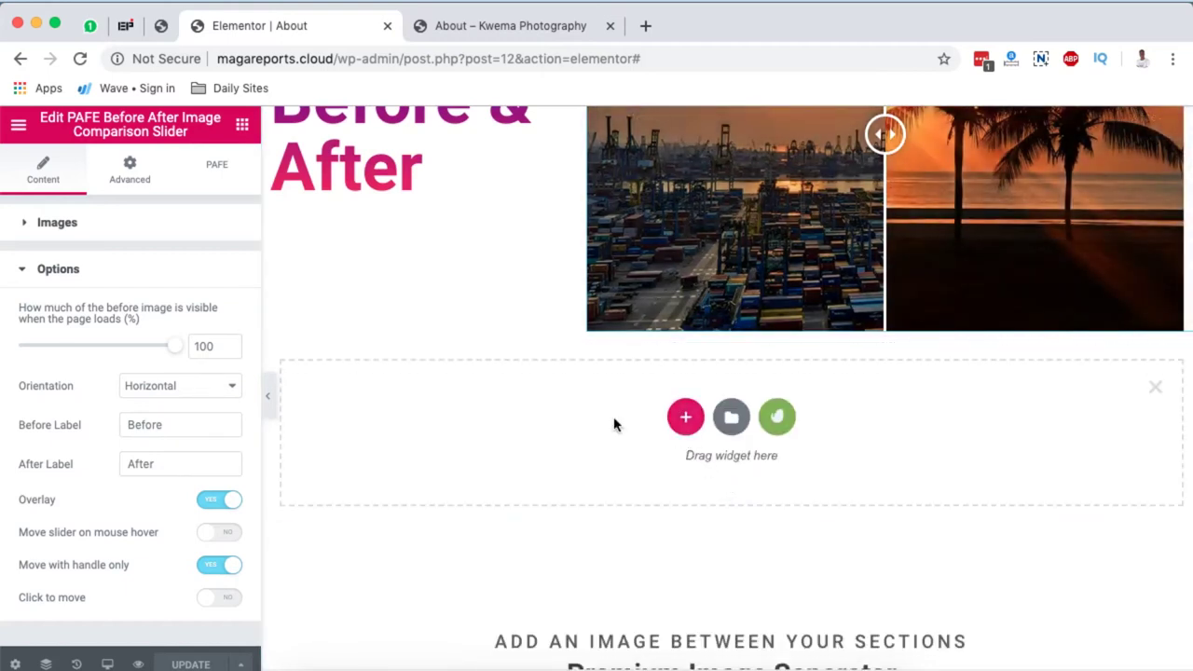
{"action": "left_click", "coordinate": [685, 421]}
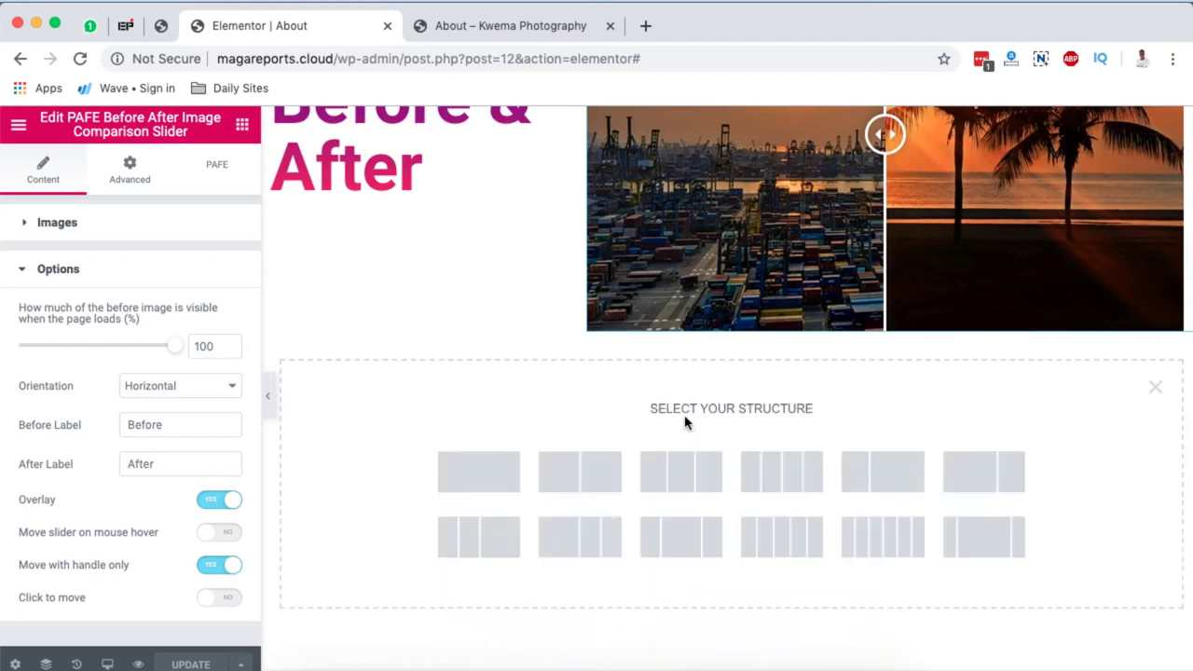
{"action": "left_click", "coordinate": [579, 481]}
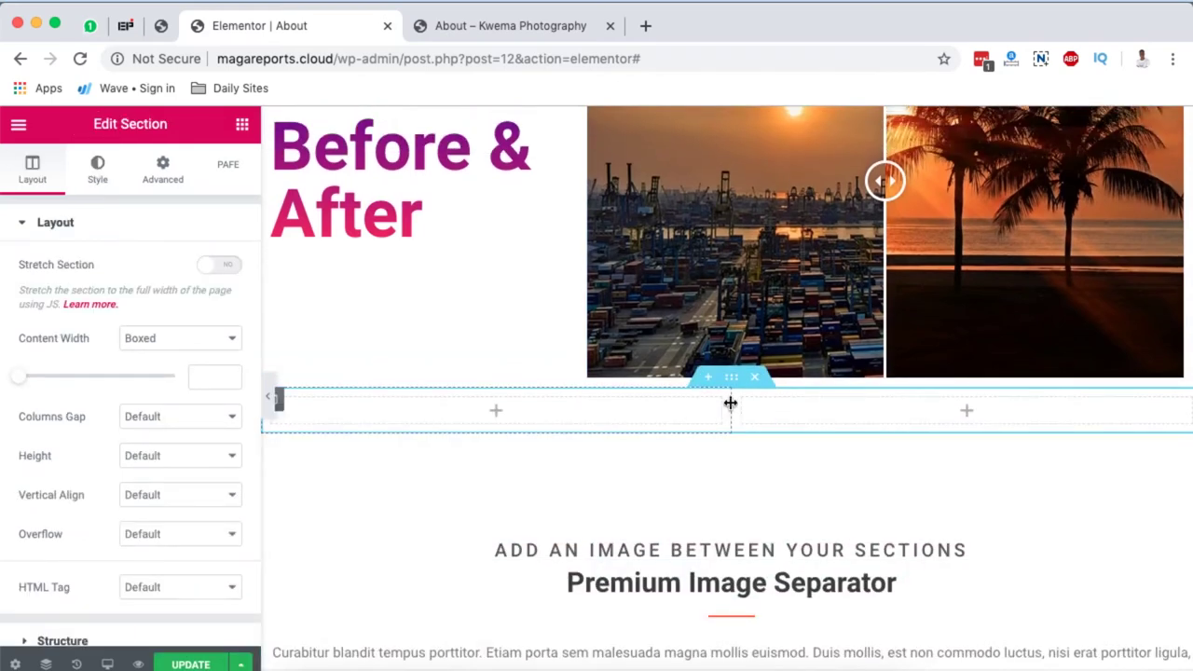
{"action": "left_click_drag", "start_coordinate": [729, 404], "coordinate": [603, 408]}
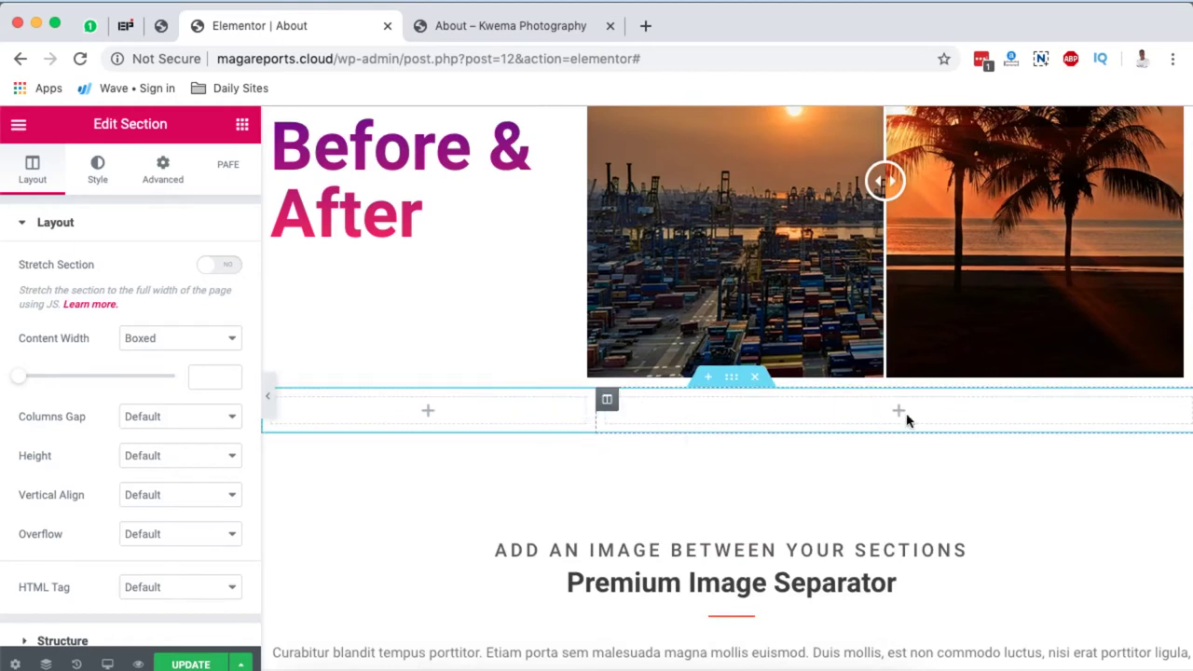
Add the PAFE Before After Image Comparison Slider widget to the wider right column of the new section
{"action": "left_click", "coordinate": [843, 413]}
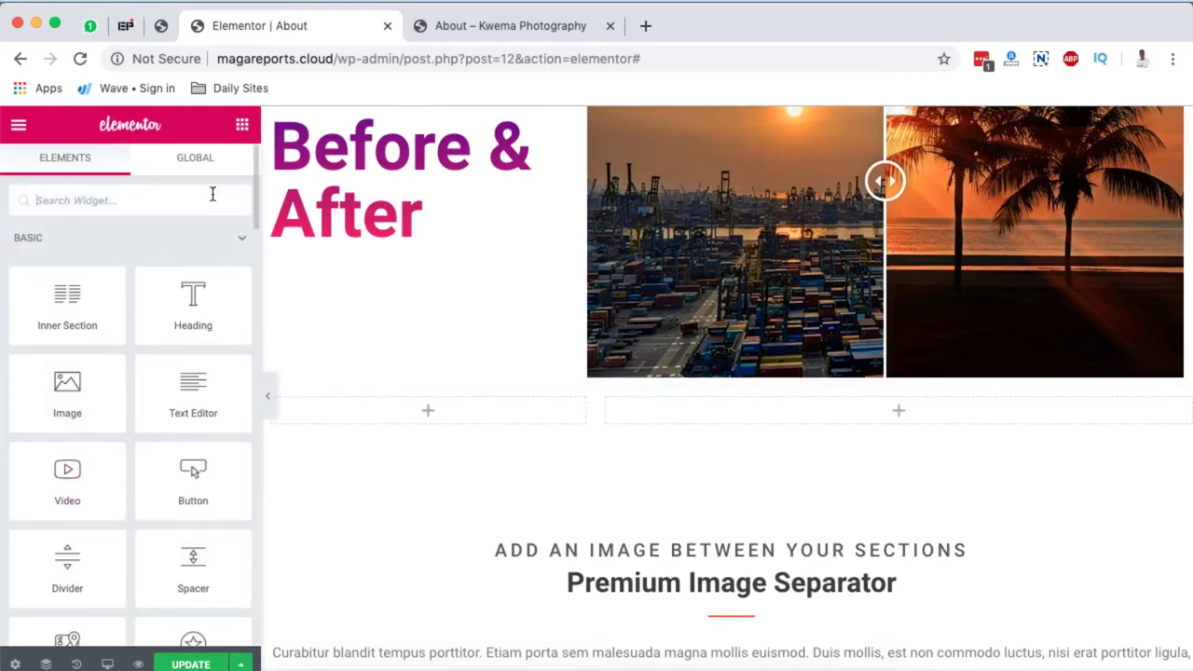
{"action": "scroll", "coordinate": [143, 401], "scroll_direction": "down", "scroll_amount": 15}
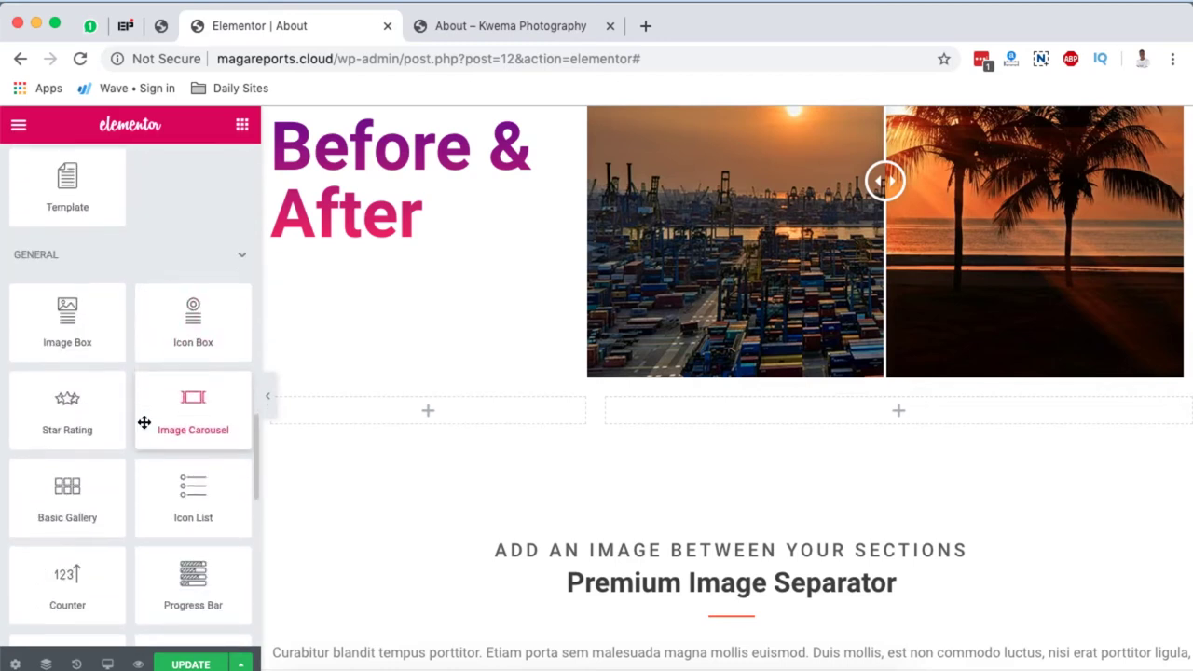
{"action": "scroll", "coordinate": [144, 423], "scroll_direction": "up", "scroll_amount": 10}
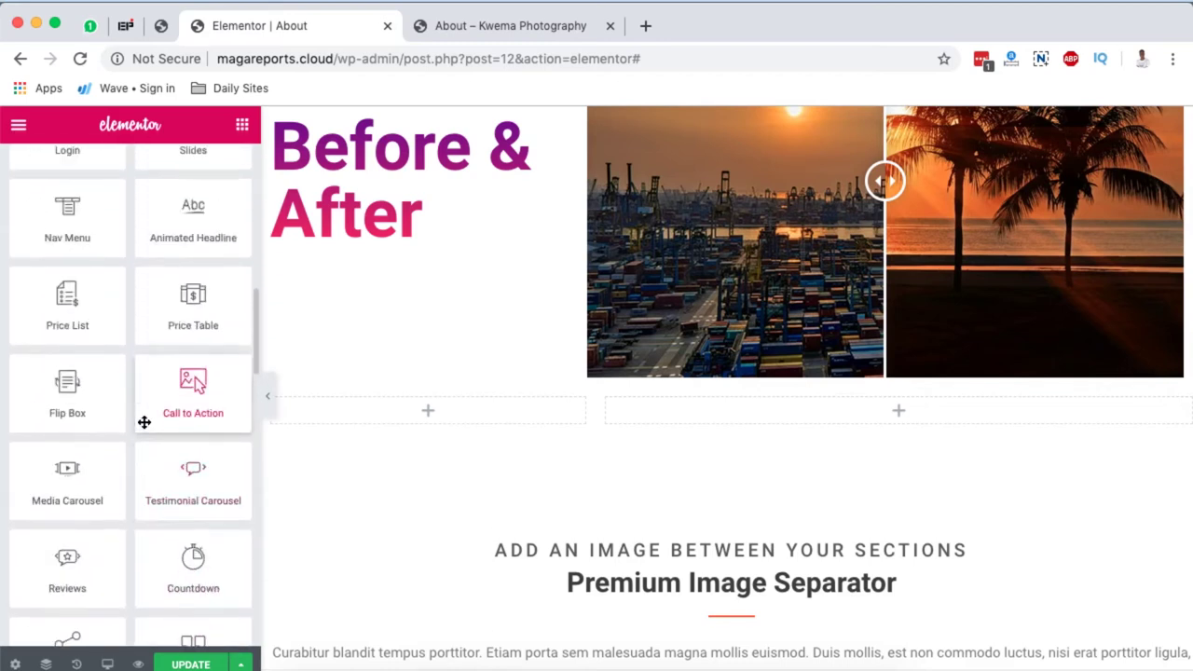
{"action": "scroll", "coordinate": [143, 423], "scroll_direction": "up", "scroll_amount": 5}
{"action": "scroll", "coordinate": [144, 423], "scroll_direction": "down", "scroll_amount": 10}
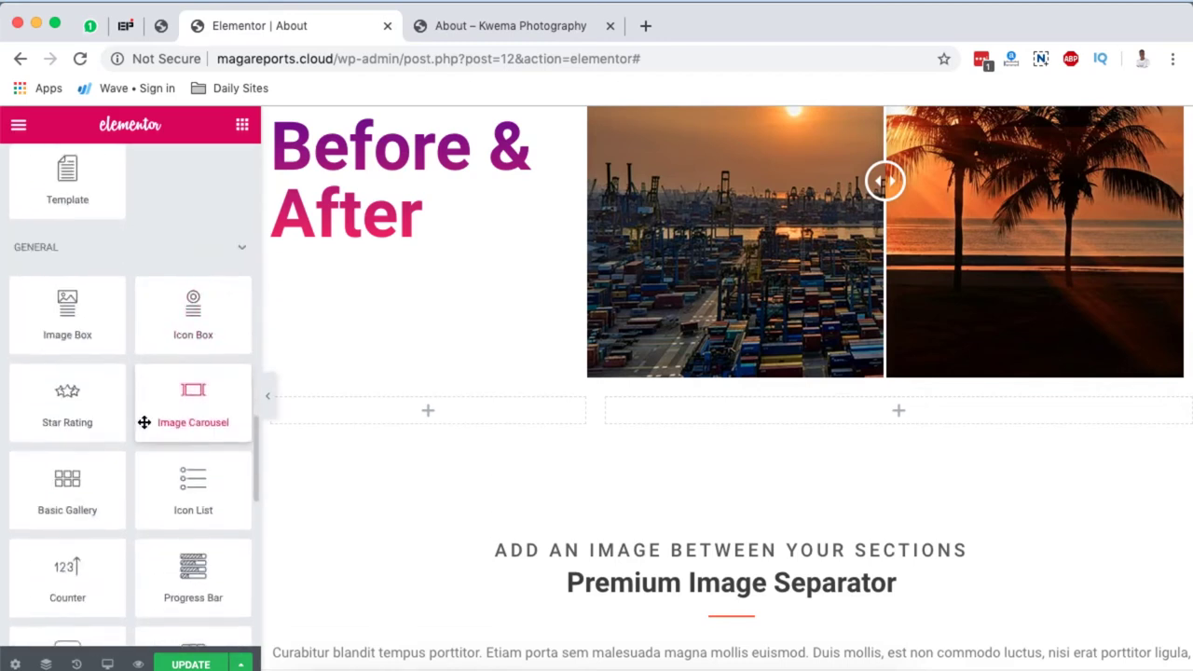
{"action": "scroll", "coordinate": [144, 422], "scroll_direction": "down", "scroll_amount": 10}
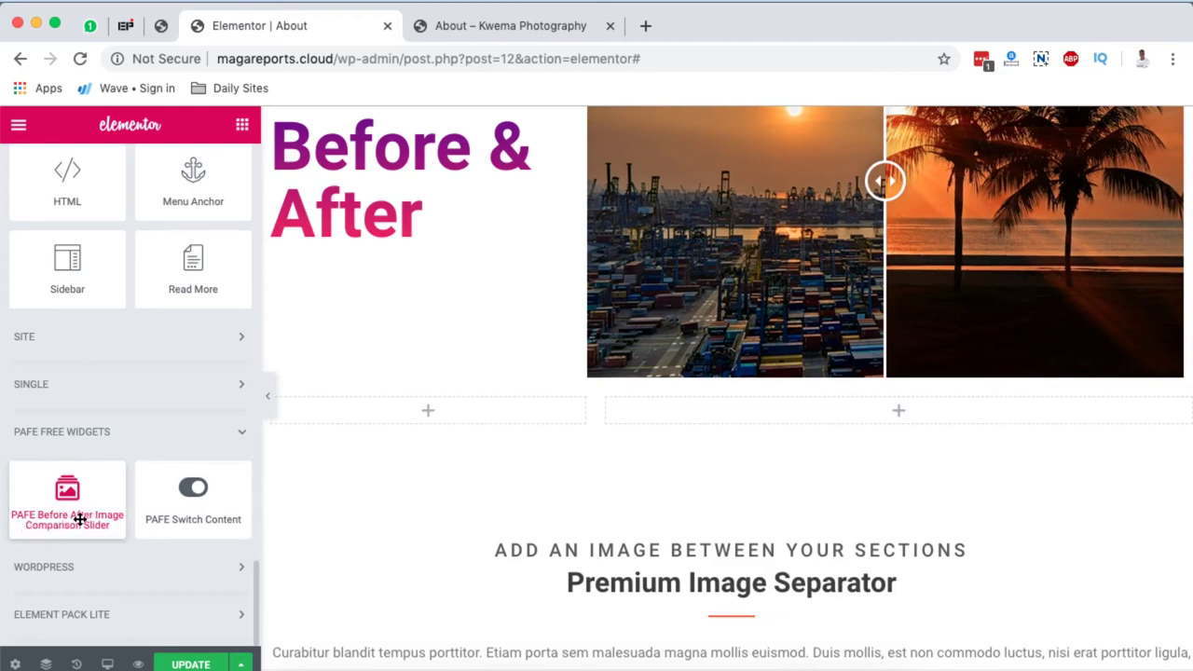
{"action": "left_click_drag", "start_coordinate": [67, 518], "coordinate": [928, 415]}
{"action": "left_click_drag", "start_coordinate": [935, 361], "coordinate": [836, 418]}
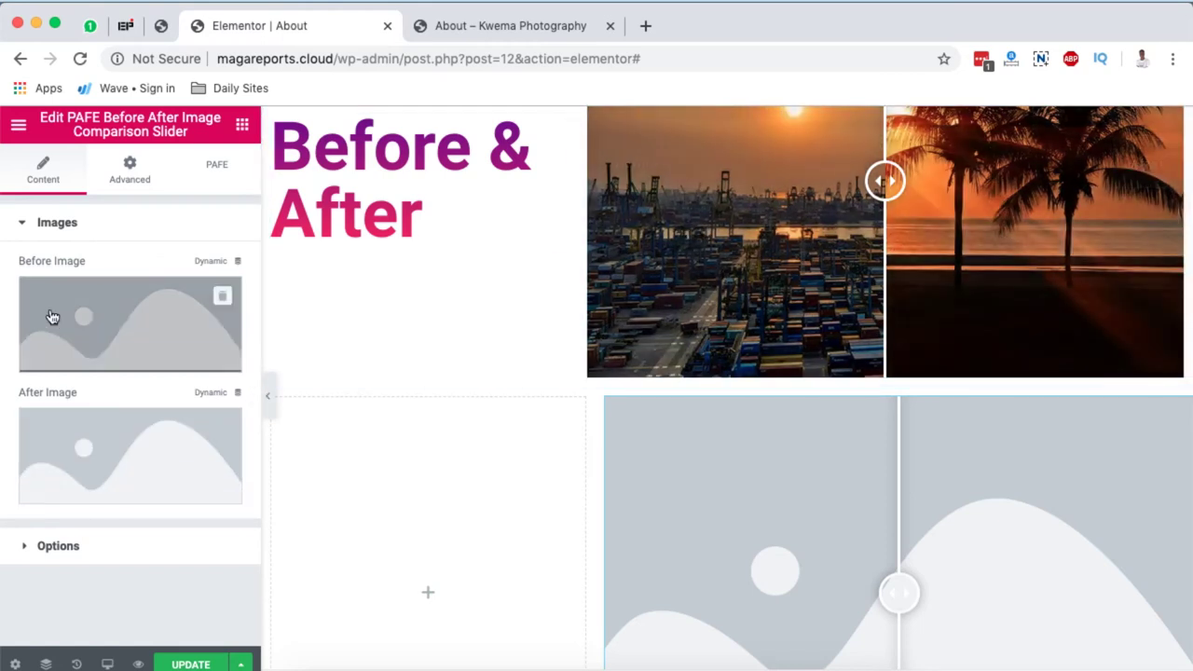
Set the slider's before image to the container port sunset photo from the media library
{"action": "left_click", "coordinate": [52, 315]}
{"action": "scroll", "coordinate": [628, 366], "scroll_direction": "down", "scroll_amount": 5}
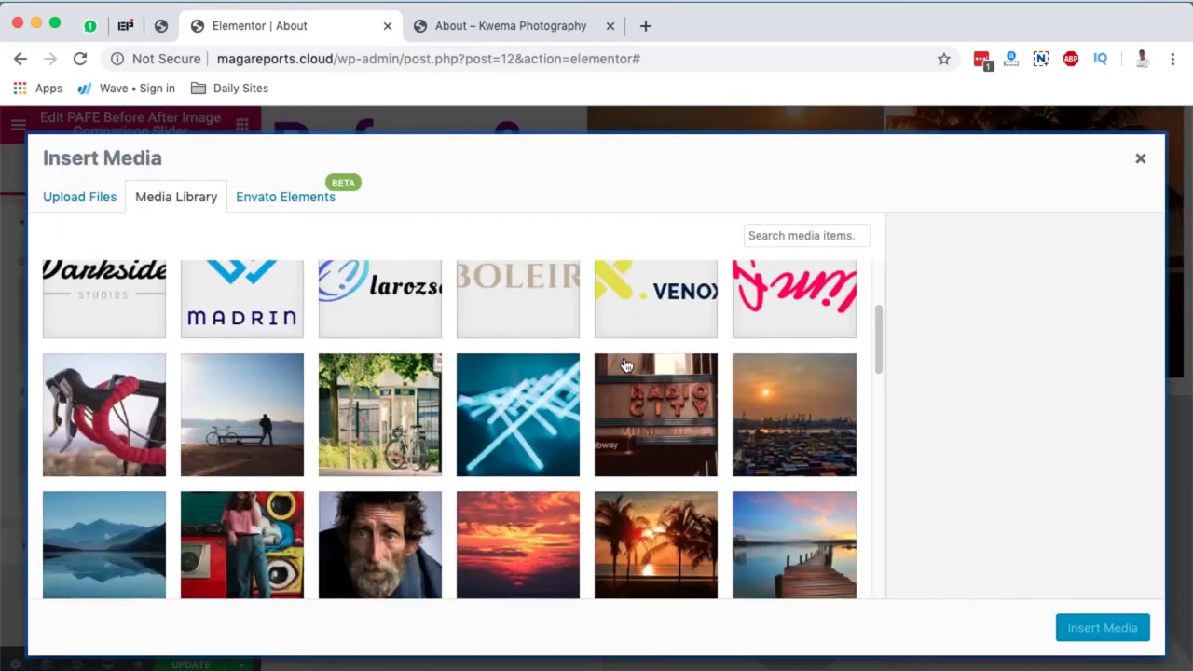
{"action": "left_click", "coordinate": [811, 411]}
{"action": "left_click", "coordinate": [1073, 628]}
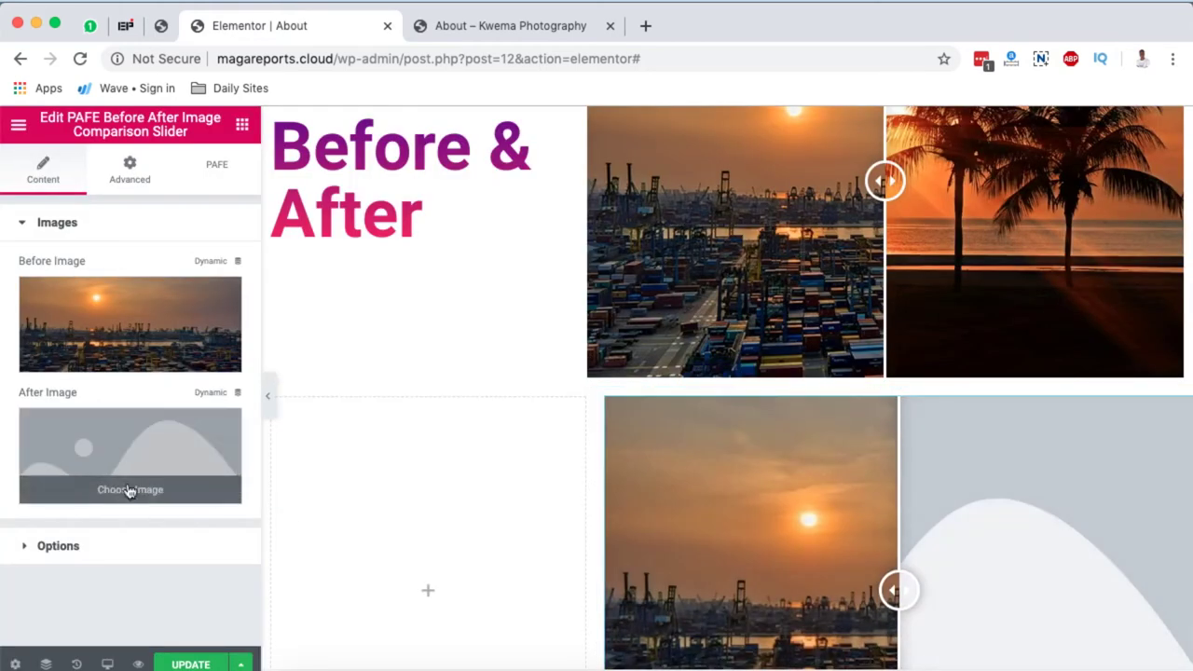
Set the slider's after image to the palm trees at sunset photo from the media library
{"action": "left_click", "coordinate": [99, 456]}
{"action": "scroll", "coordinate": [693, 445], "scroll_direction": "down", "scroll_amount": 4}
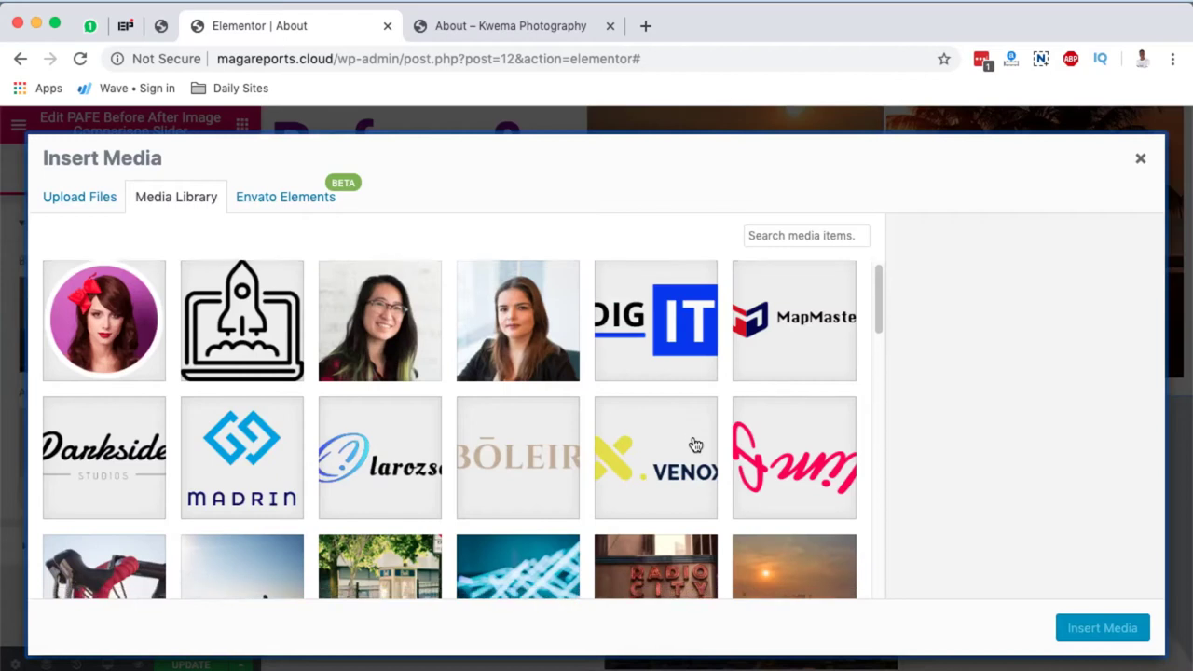
{"action": "scroll", "coordinate": [779, 317], "scroll_direction": "up", "scroll_amount": 2}
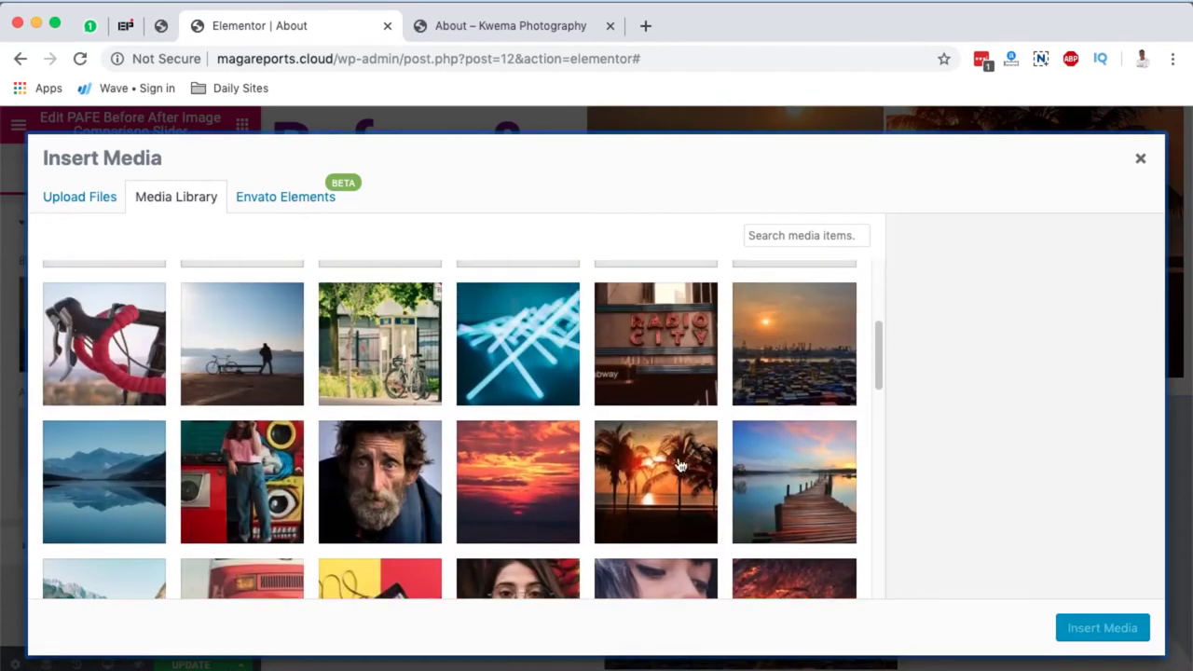
{"action": "left_click", "coordinate": [661, 480]}
{"action": "left_click", "coordinate": [1100, 630]}
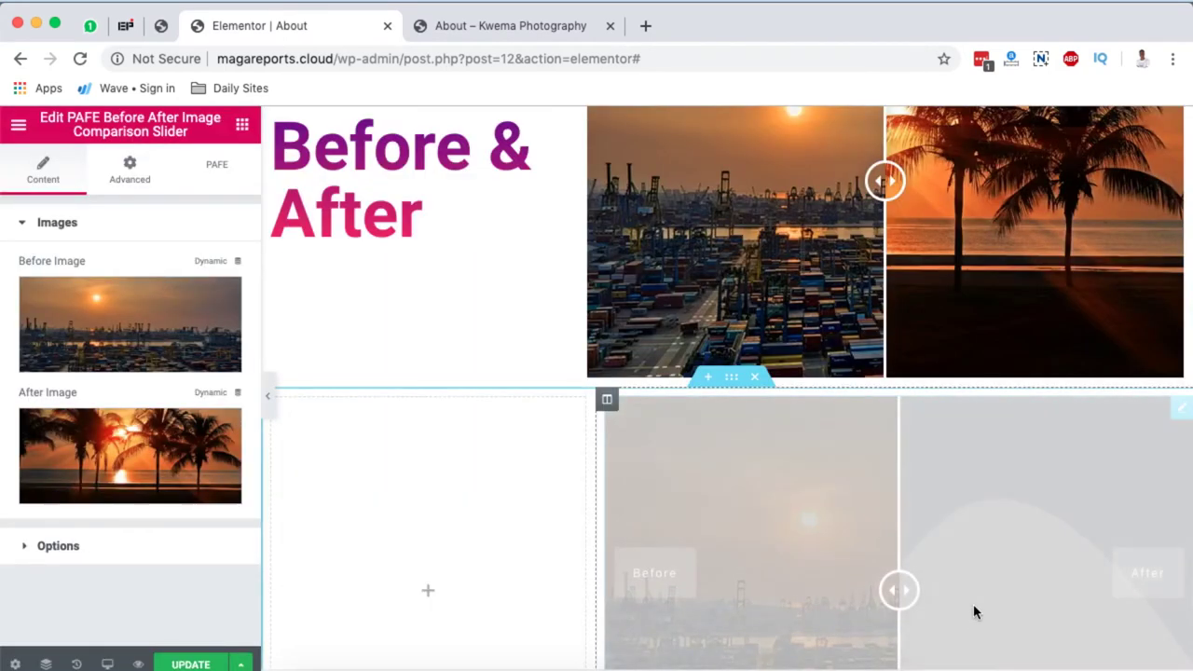
{"action": "scroll", "coordinate": [572, 521], "scroll_direction": "down", "scroll_amount": 3}
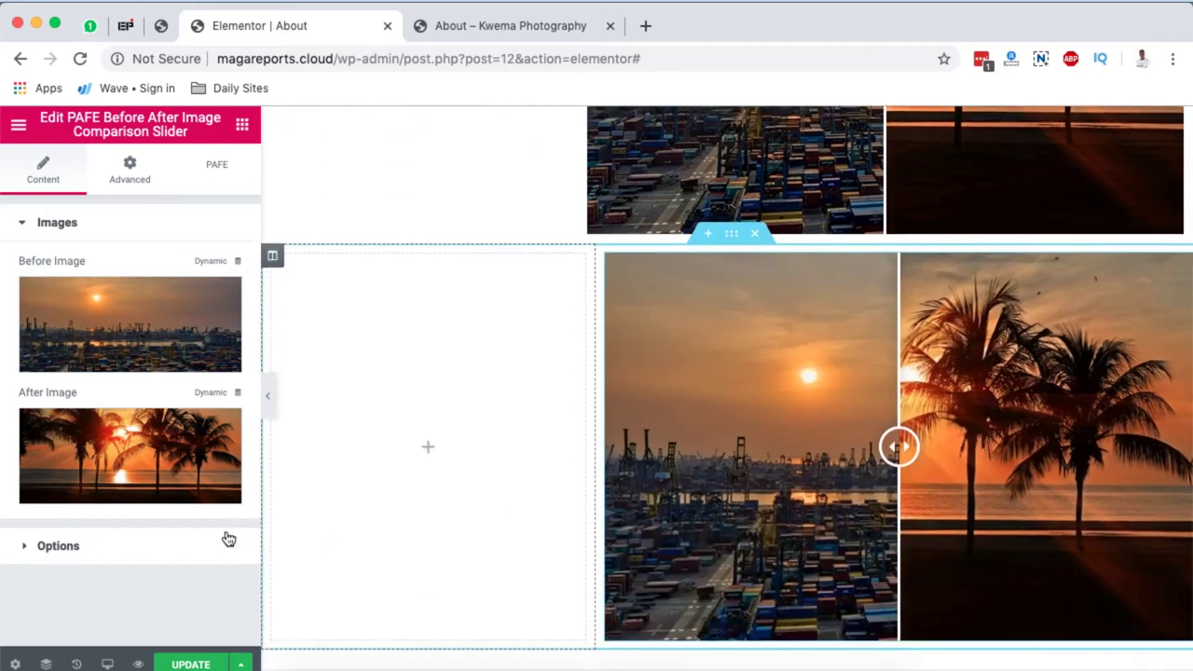
Review the comparison slider's options, including the Before label, and update the page
{"action": "left_click", "coordinate": [58, 546]}
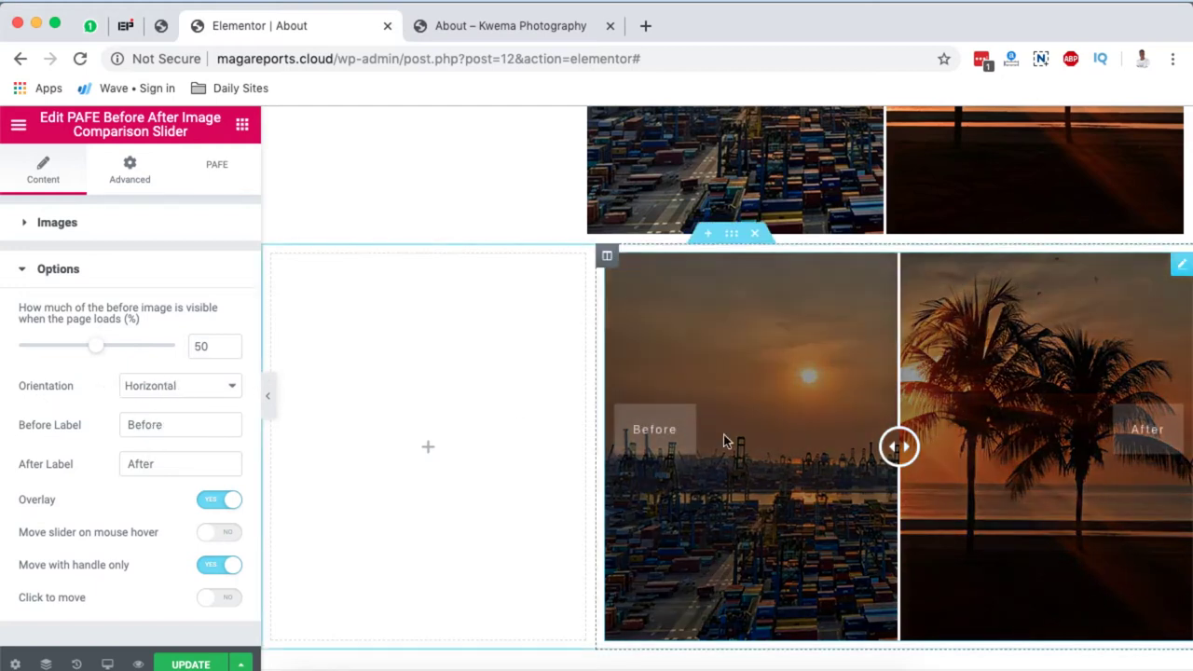
{"action": "left_click", "coordinate": [146, 429]}
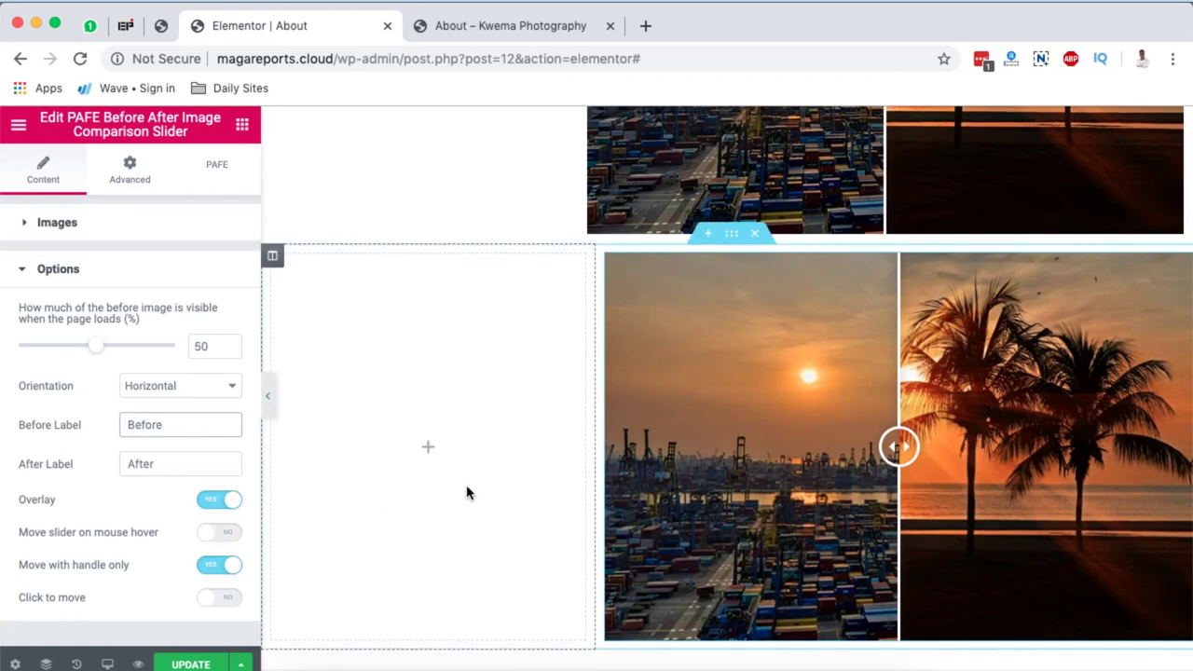
{"action": "left_click", "coordinate": [189, 665]}
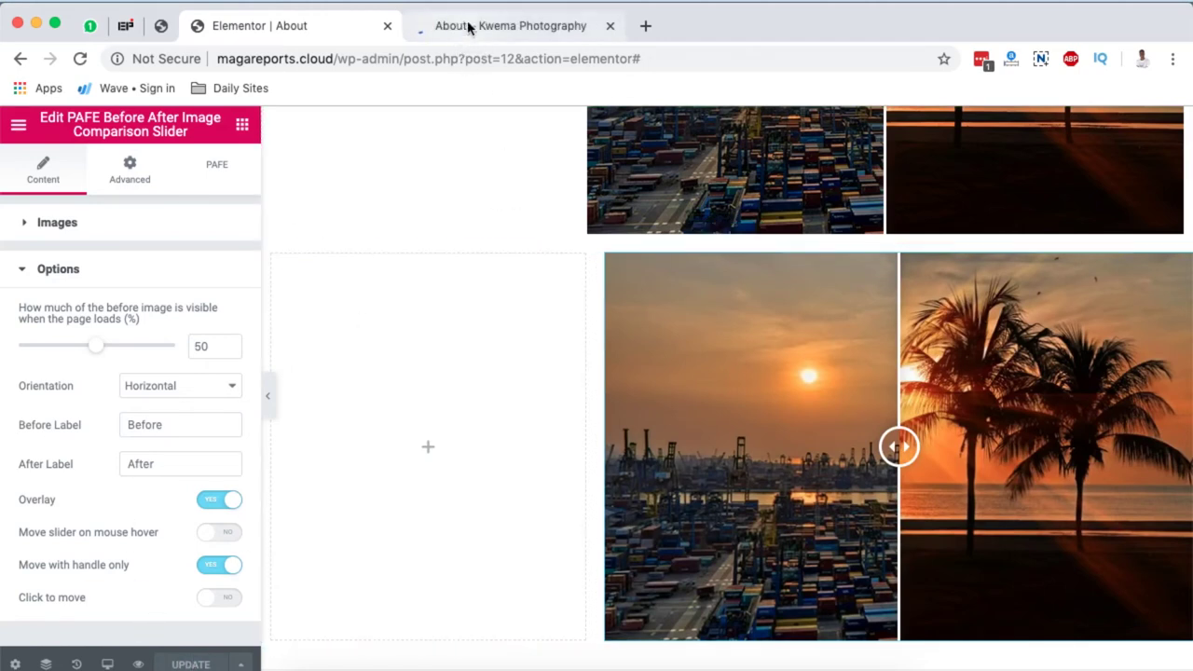
Preview the About page and test the new comparison slider by moving its handle across the two photos
{"action": "left_click", "coordinate": [144, 657]}
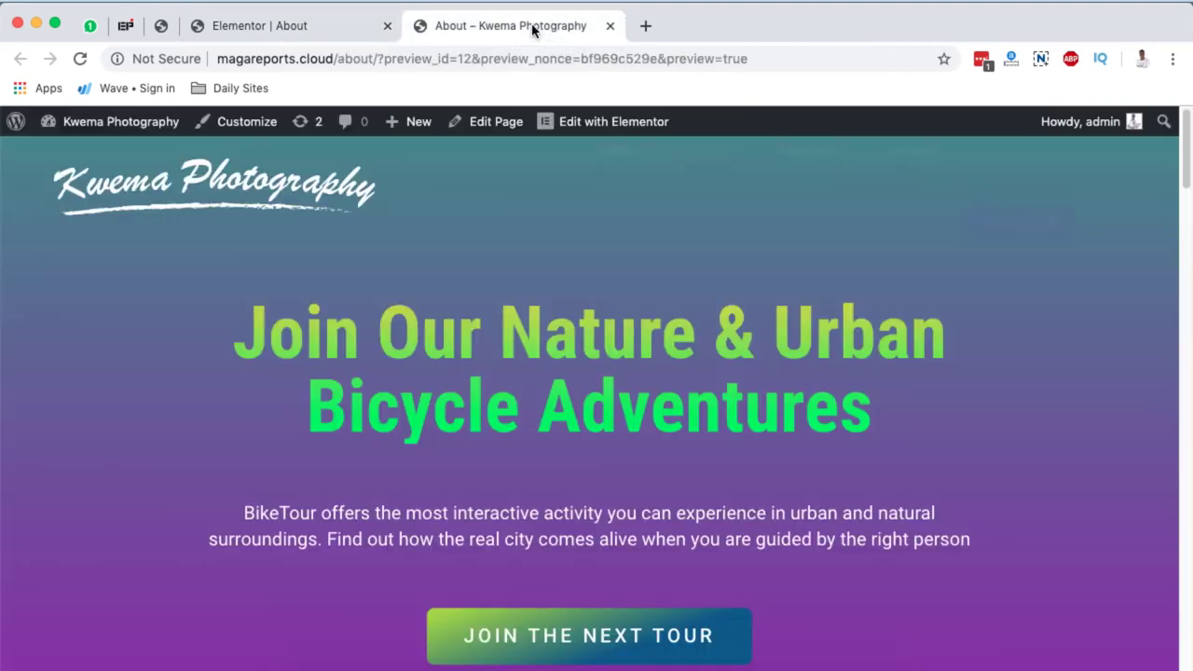
{"action": "scroll", "coordinate": [625, 336], "scroll_direction": "down", "scroll_amount": 10}
{"action": "scroll", "coordinate": [625, 336], "scroll_direction": "down", "scroll_amount": 6}
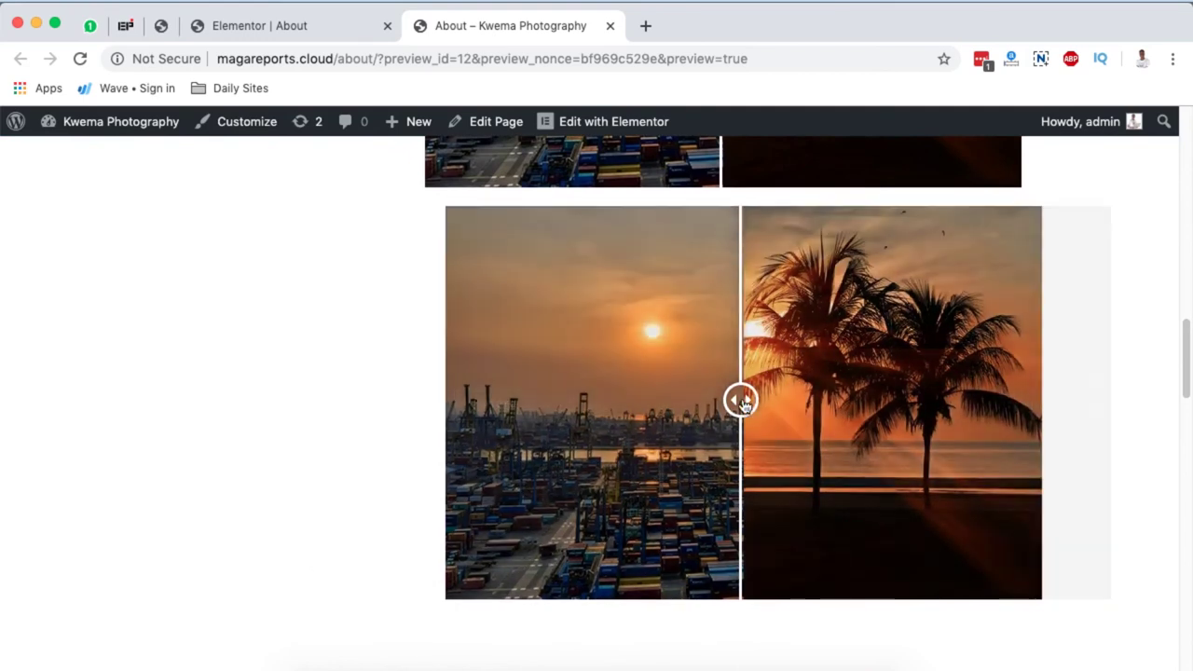
{"action": "left_click_drag", "start_coordinate": [740, 401], "coordinate": [897, 401]}
{"action": "left_click_drag", "start_coordinate": [671, 436], "coordinate": [783, 438]}
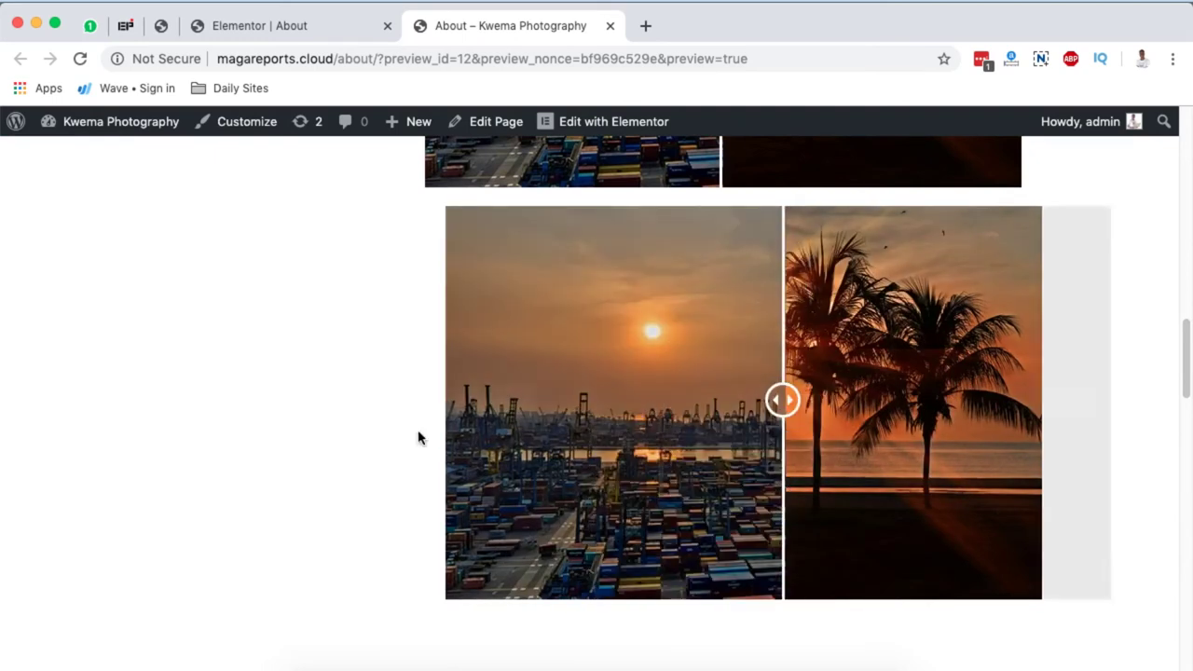
{"action": "scroll", "coordinate": [333, 350], "scroll_direction": "up", "scroll_amount": 5}
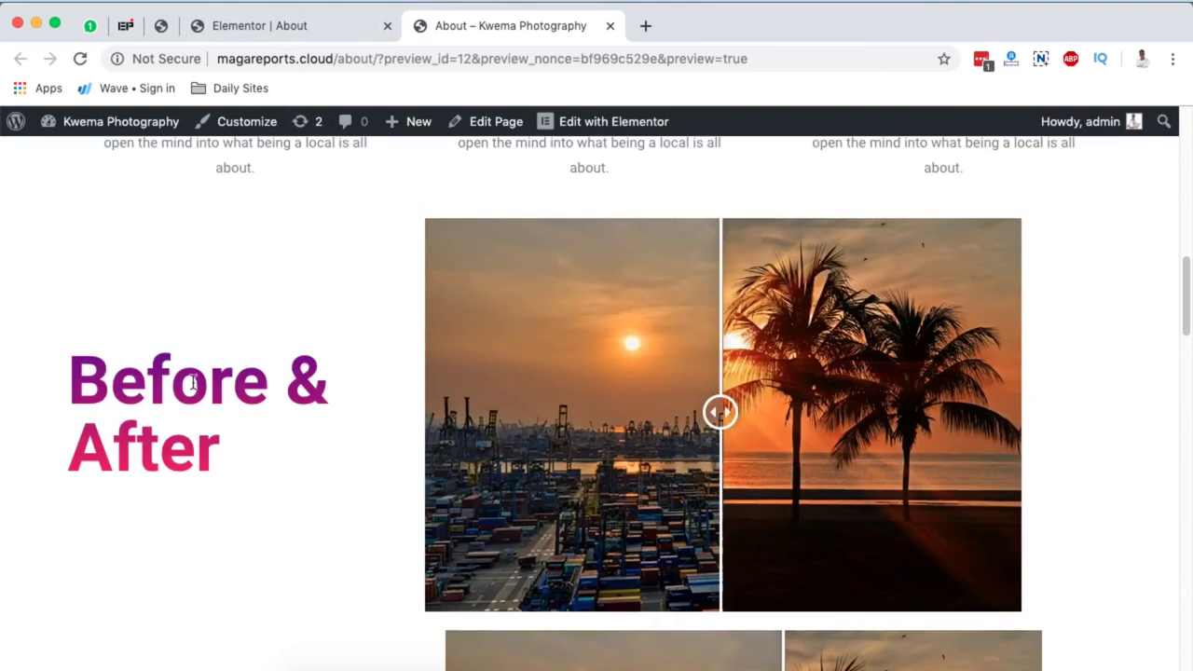
In the Elementor editor, add a heading reading "Before & After" to the empty column beside the new comparison slider
{"action": "left_click", "coordinate": [285, 31]}
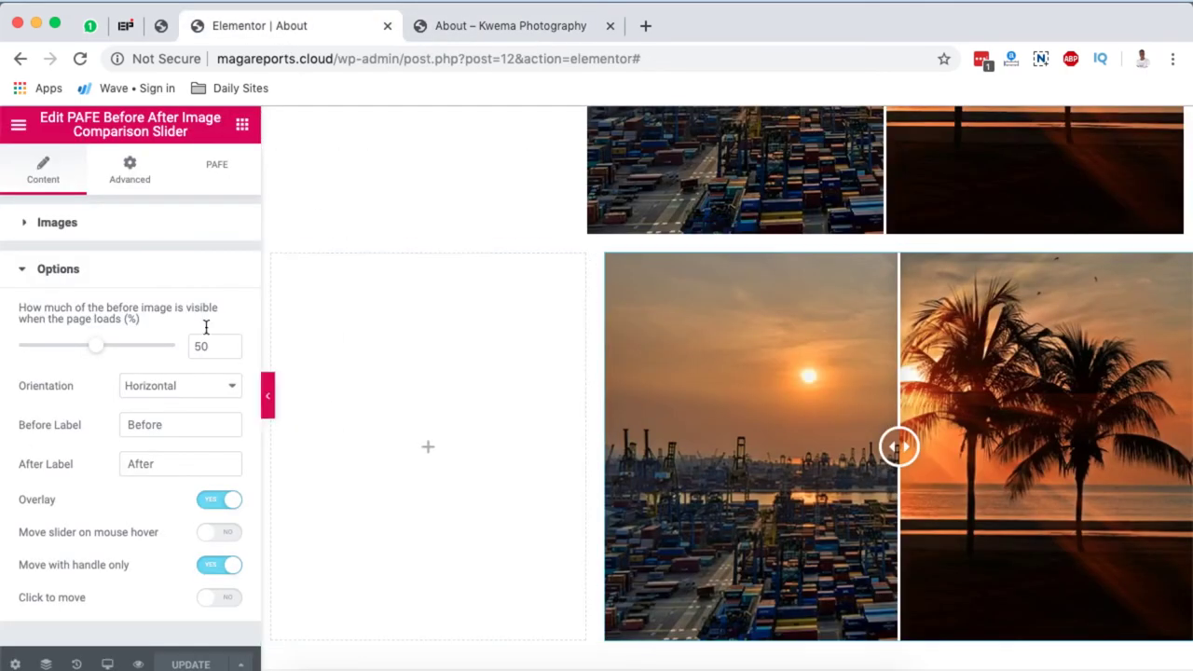
{"action": "left_click", "coordinate": [128, 273]}
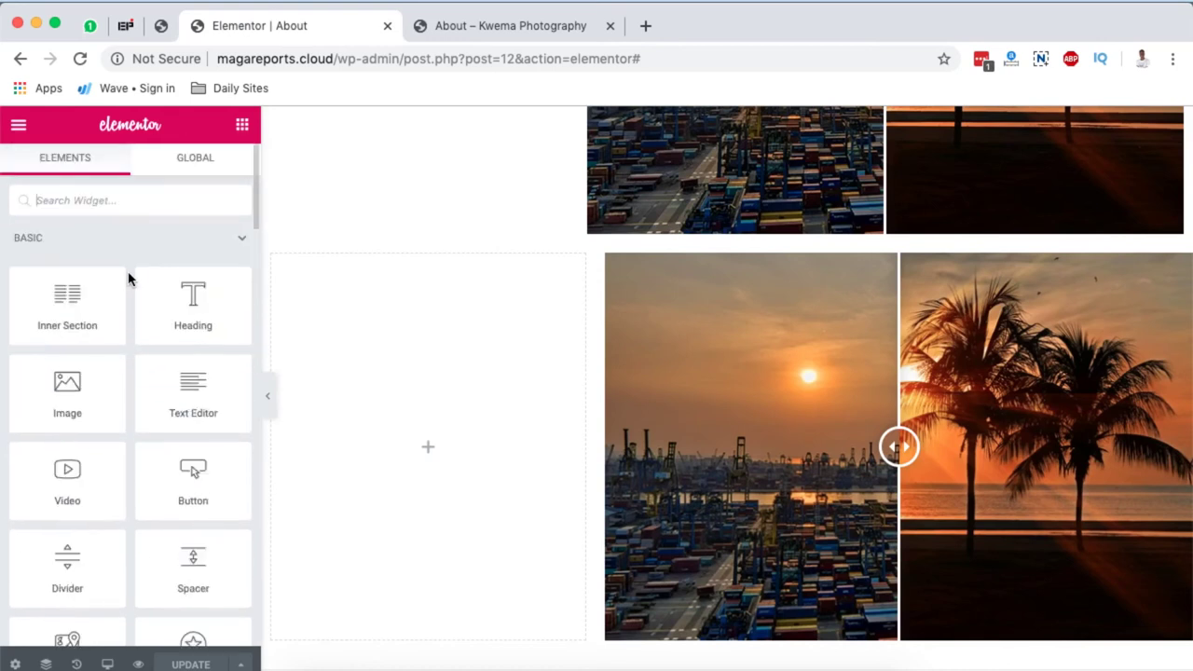
{"action": "left_click_drag", "start_coordinate": [205, 308], "coordinate": [443, 450]}
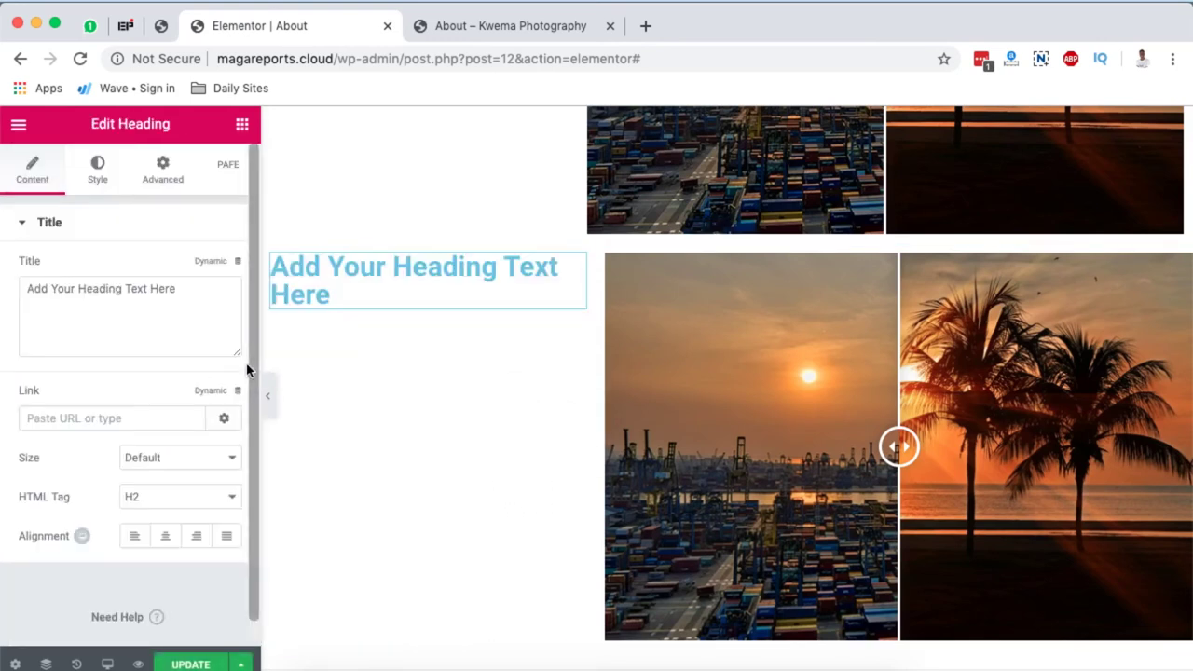
{"action": "left_click", "coordinate": [64, 297]}
{"action": "triple_click", "coordinate": [64, 296]}
{"action": "scroll", "coordinate": [516, 194], "scroll_direction": "up", "scroll_amount": 4}
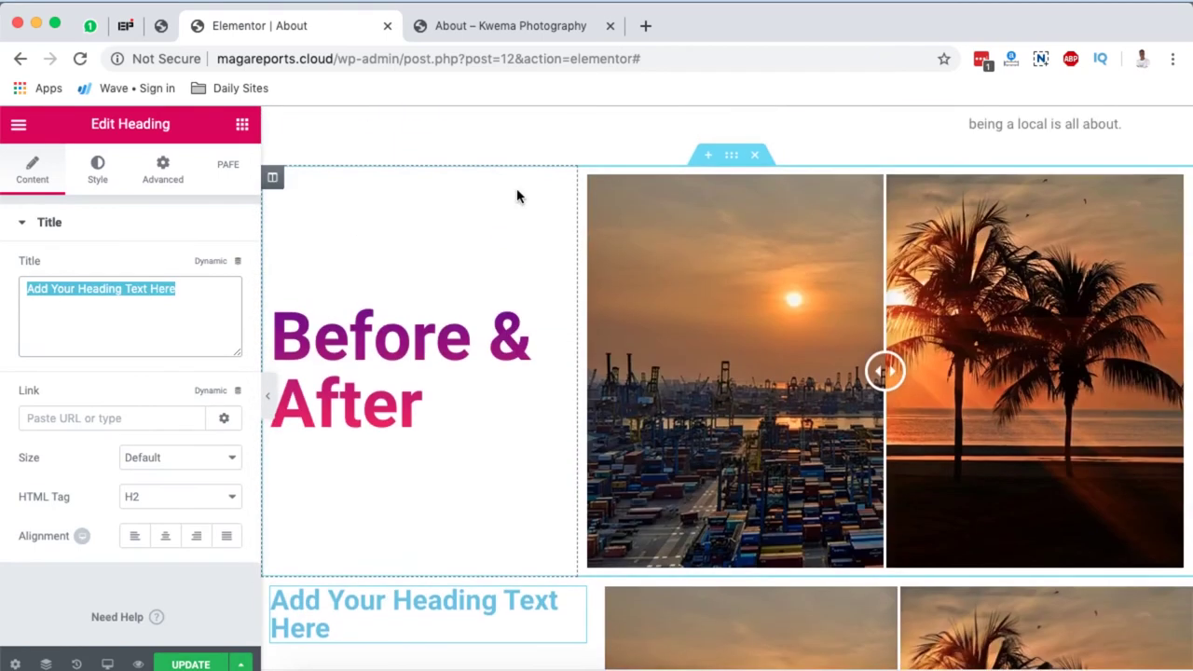
{"action": "type", "text": "Before "}
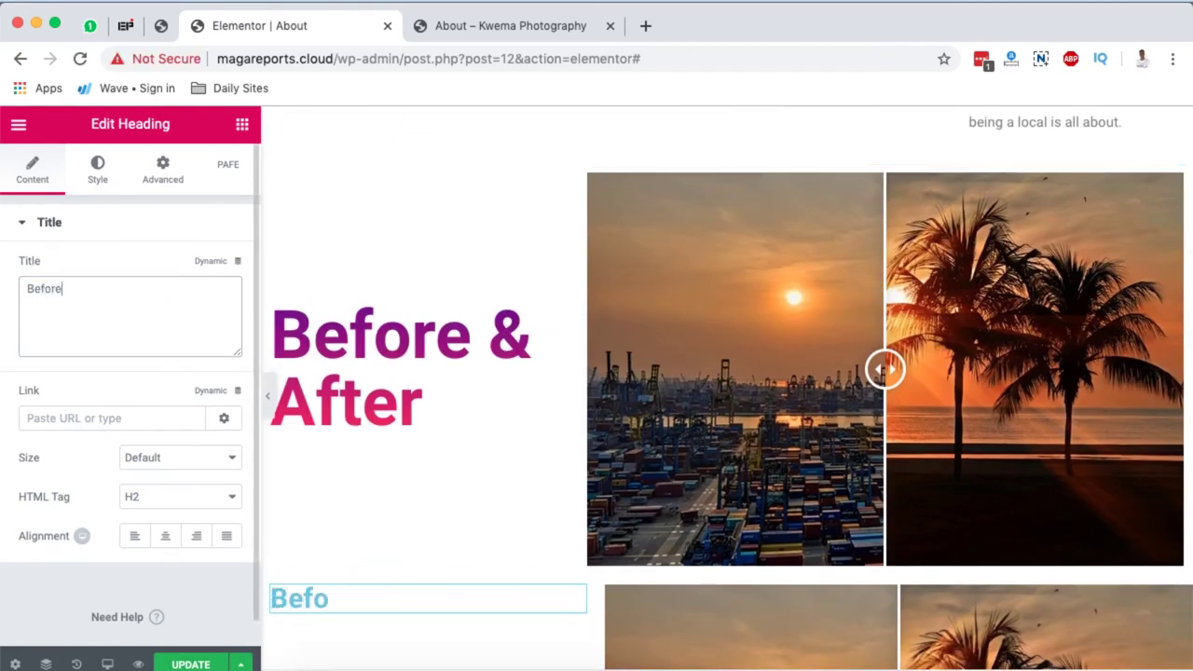
{"action": "type", "text": "& After"}
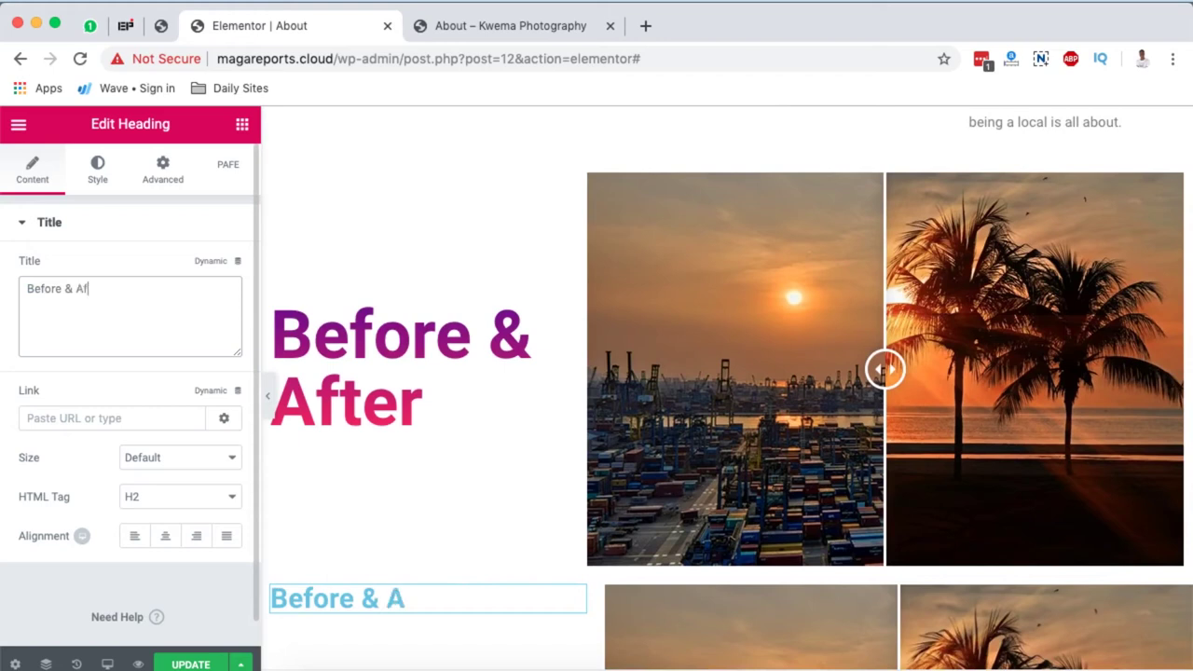
Vertically center the content of the heading's column and enlarge the new heading's text through its typography settings
{"action": "scroll", "coordinate": [272, 328], "scroll_direction": "down", "scroll_amount": 3}
{"action": "left_click", "coordinate": [272, 328]}
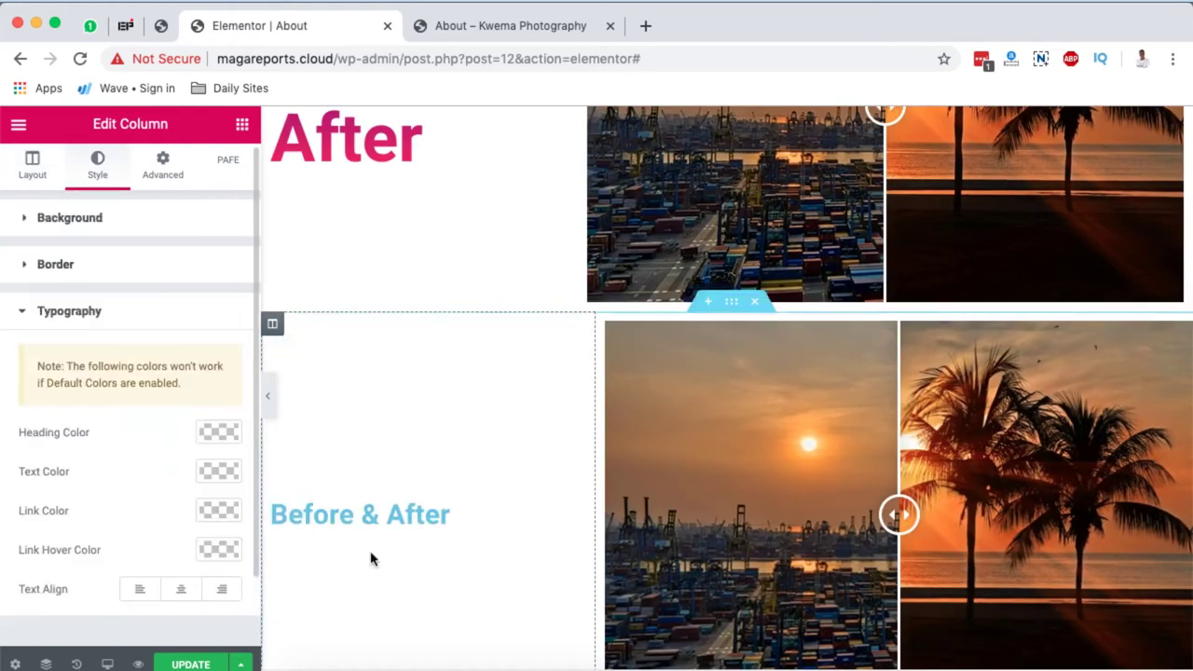
{"action": "left_click", "coordinate": [574, 517]}
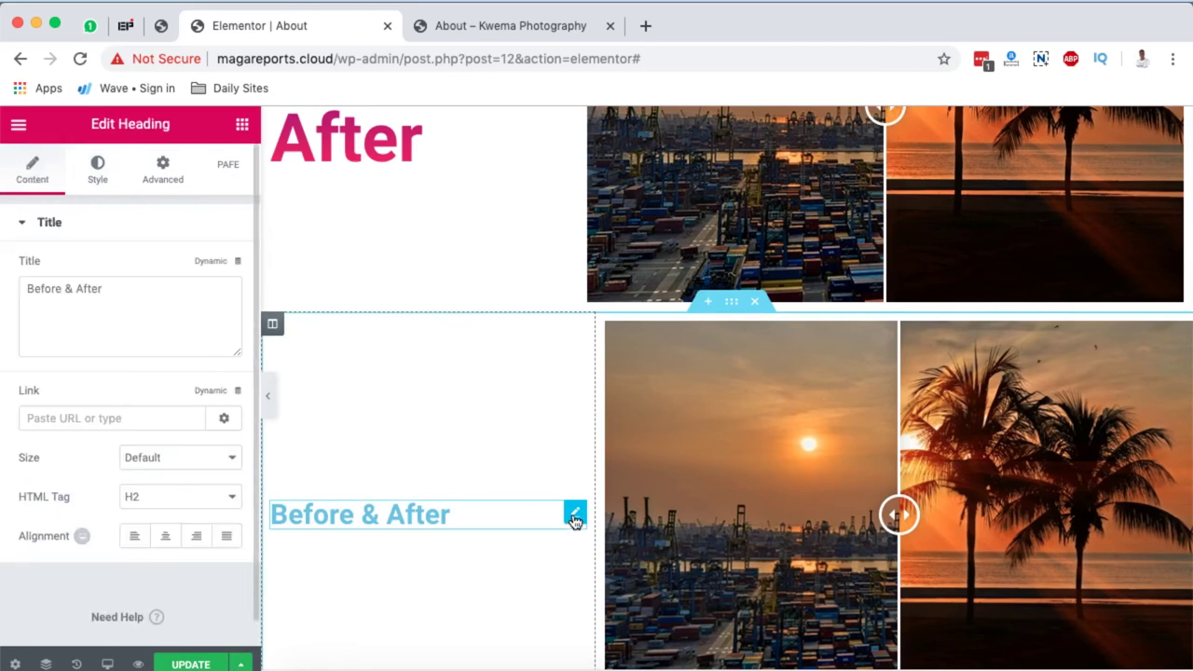
{"action": "left_click", "coordinate": [98, 172]}
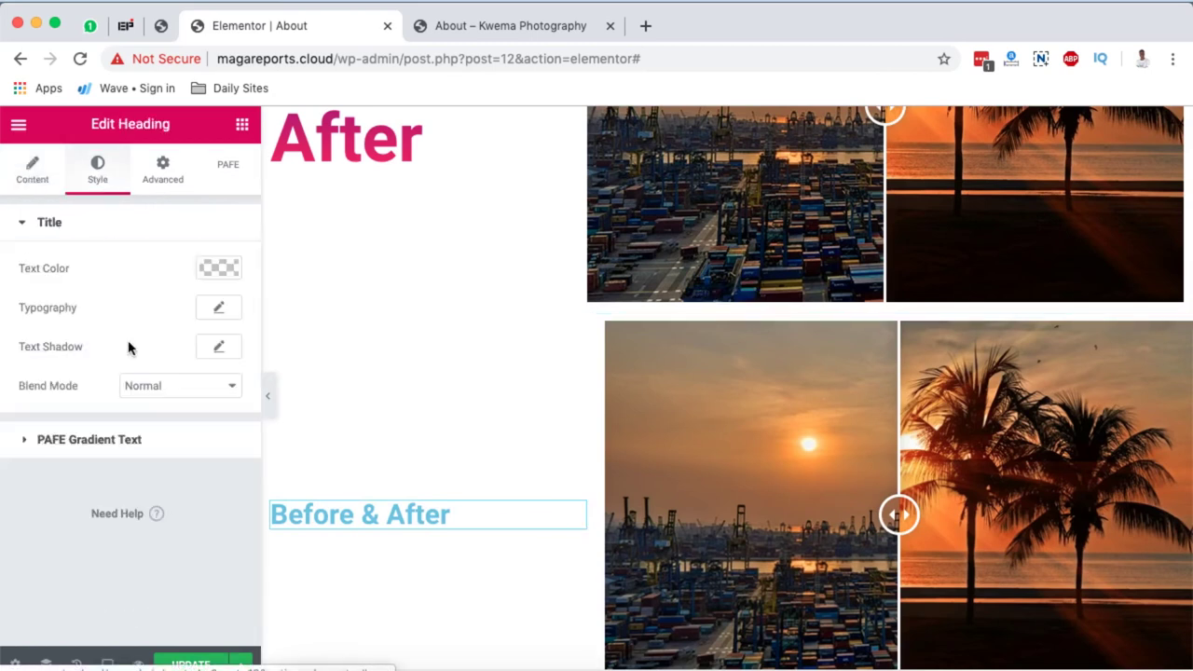
{"action": "left_click", "coordinate": [218, 308]}
{"action": "left_click_drag", "start_coordinate": [26, 422], "coordinate": [77, 432]}
{"action": "left_click", "coordinate": [575, 466]}
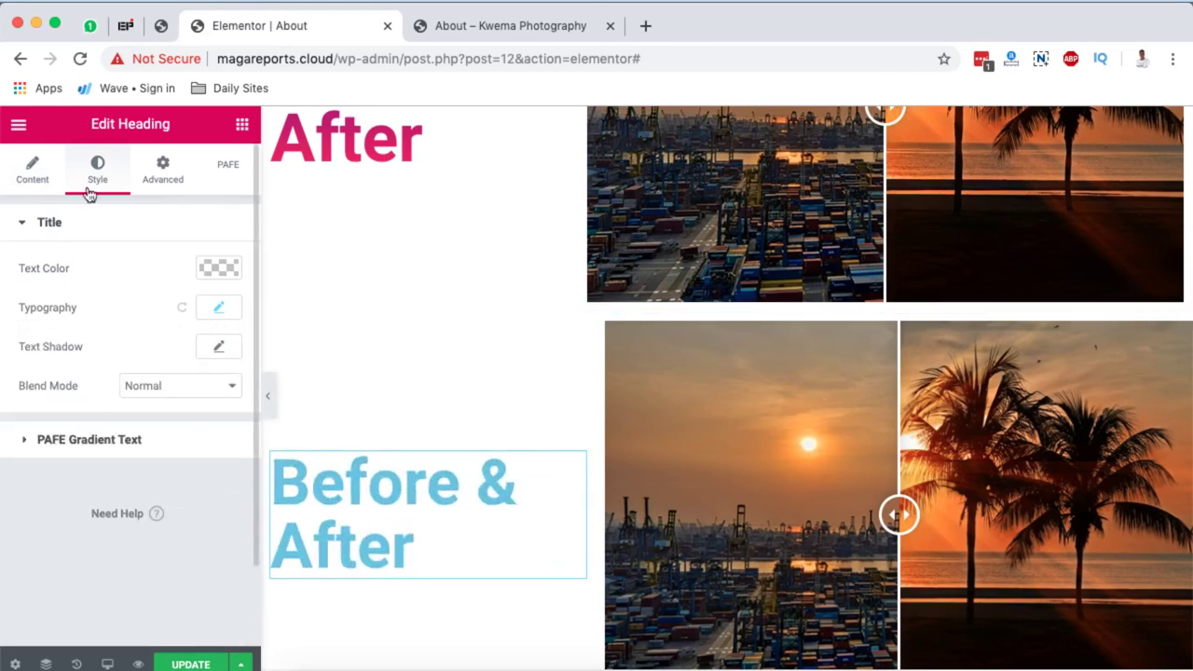
Enable PAFE Gradient Text on the new "Before & After" heading and update the page
{"action": "left_click", "coordinate": [55, 453]}
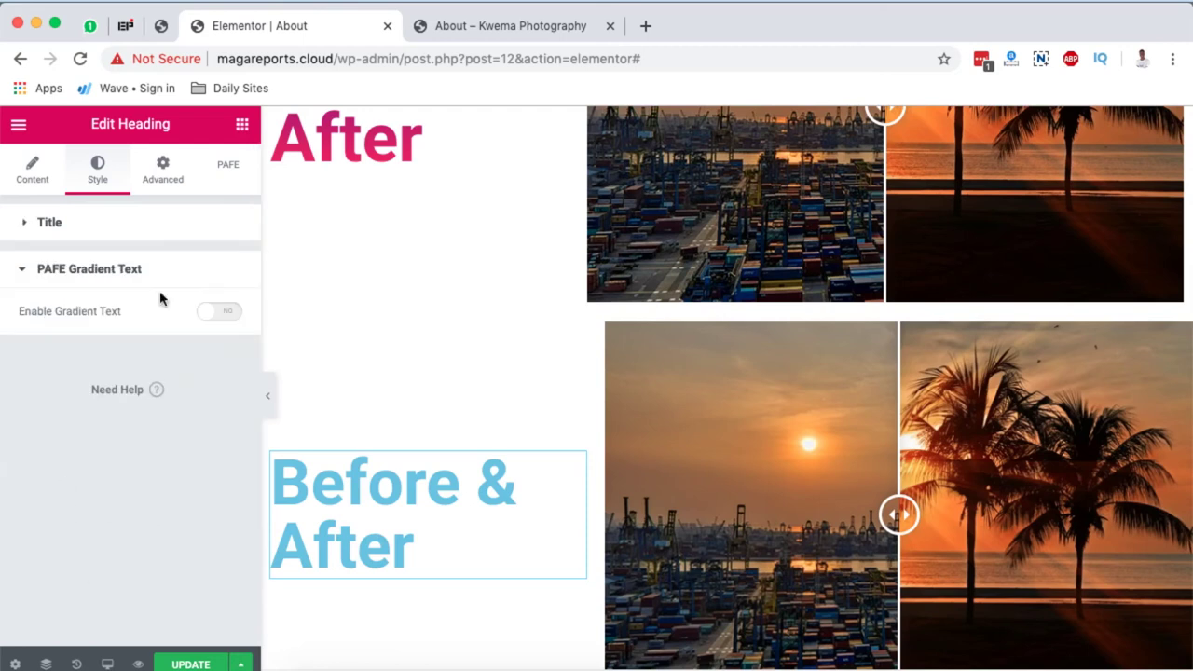
{"action": "left_click", "coordinate": [228, 314]}
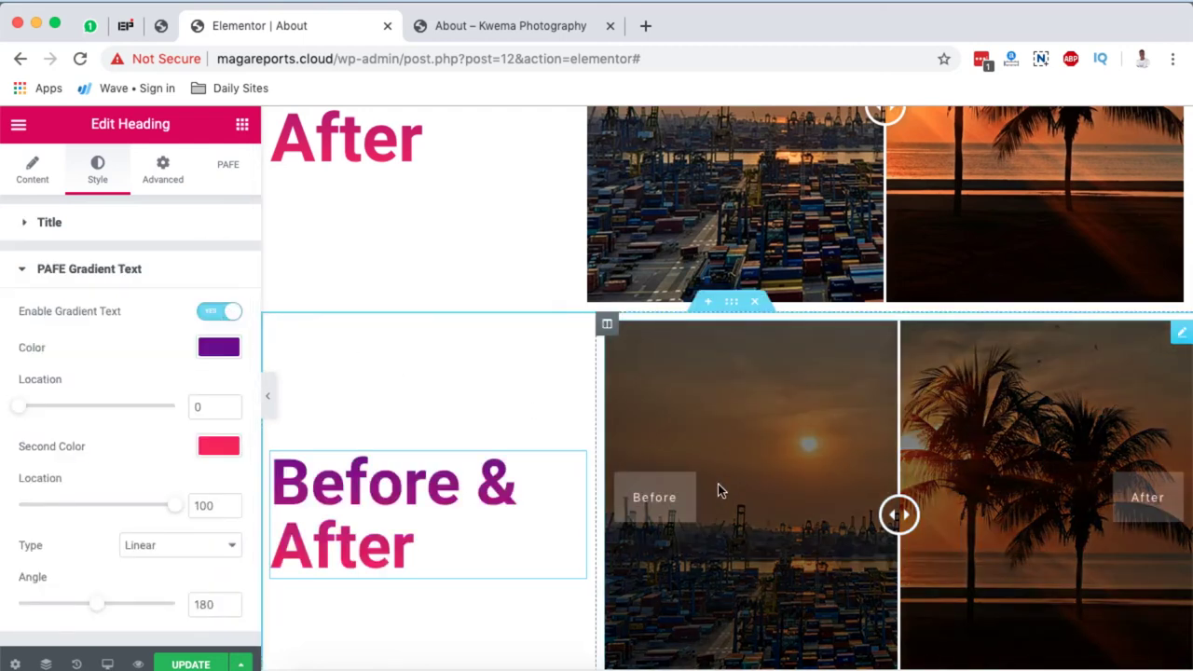
{"action": "scroll", "coordinate": [717, 485], "scroll_direction": "up", "scroll_amount": 3}
{"action": "scroll", "coordinate": [718, 490], "scroll_direction": "down", "scroll_amount": 2}
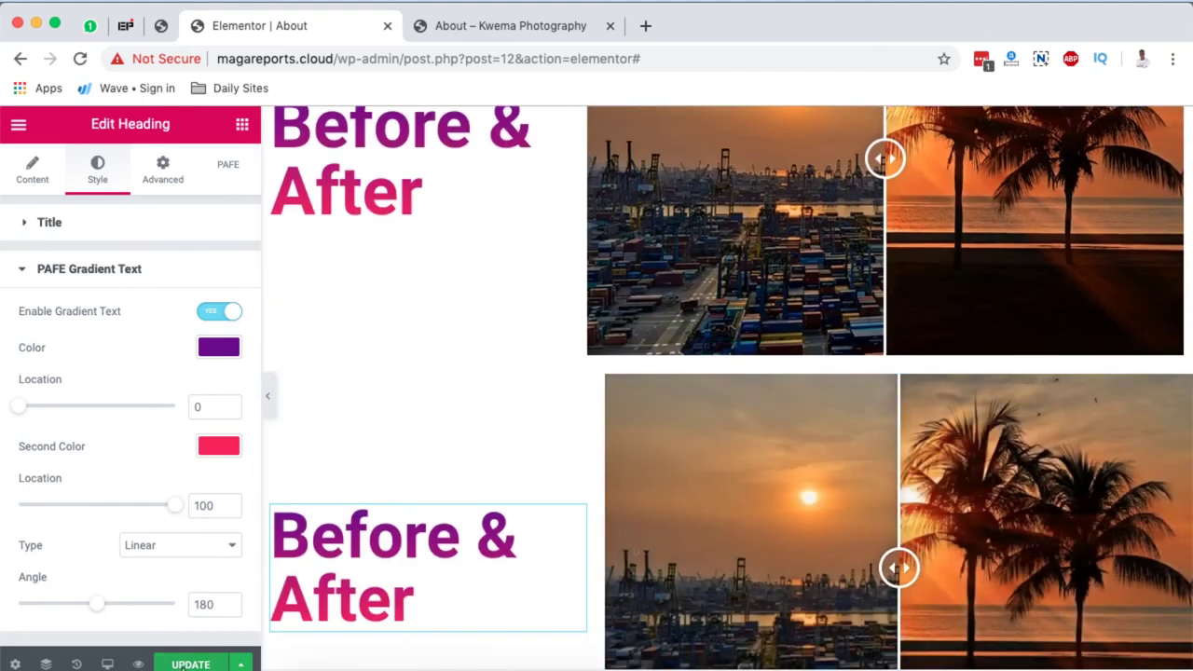
{"action": "left_click", "coordinate": [190, 664]}
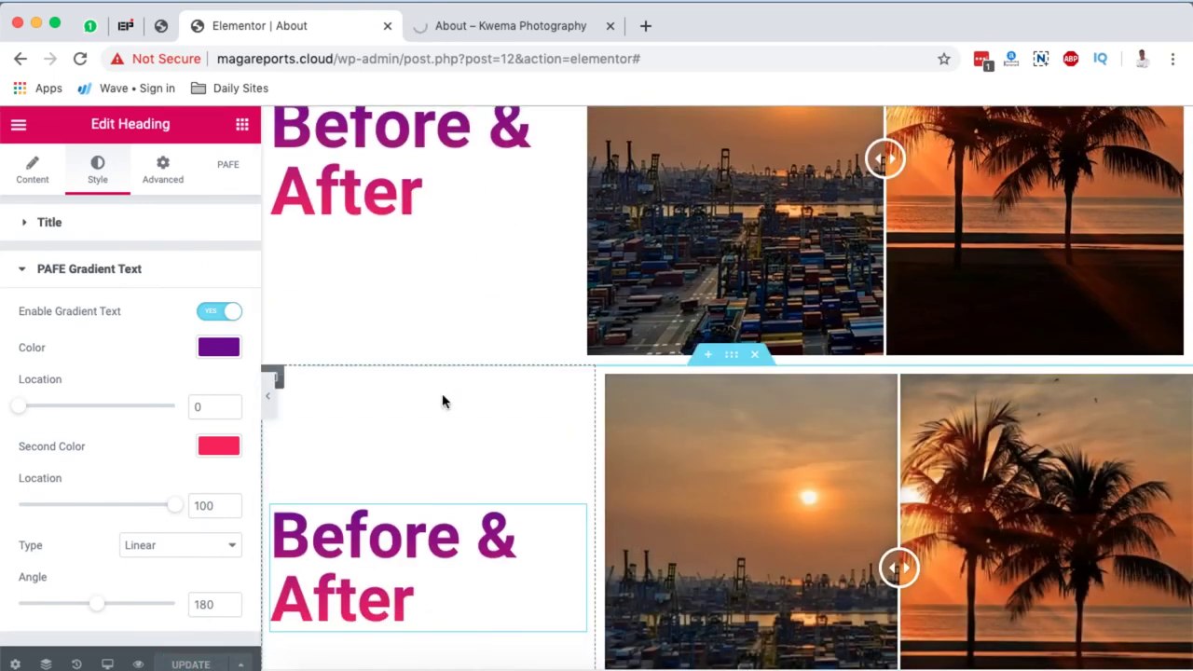
Review the new gradient heading and comparison slider on the previewed About page against the existing section above
{"action": "left_click", "coordinate": [472, 28]}
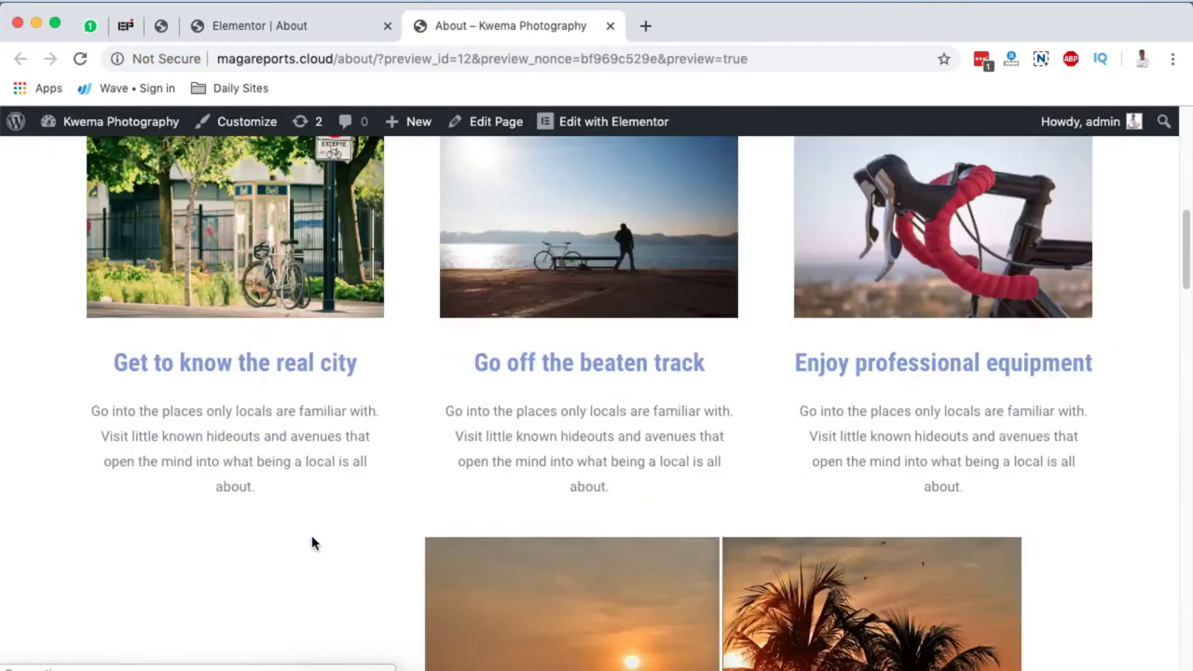
{"action": "scroll", "coordinate": [313, 537], "scroll_direction": "down", "scroll_amount": 15}
{"action": "scroll", "coordinate": [312, 544], "scroll_direction": "up", "scroll_amount": 1}
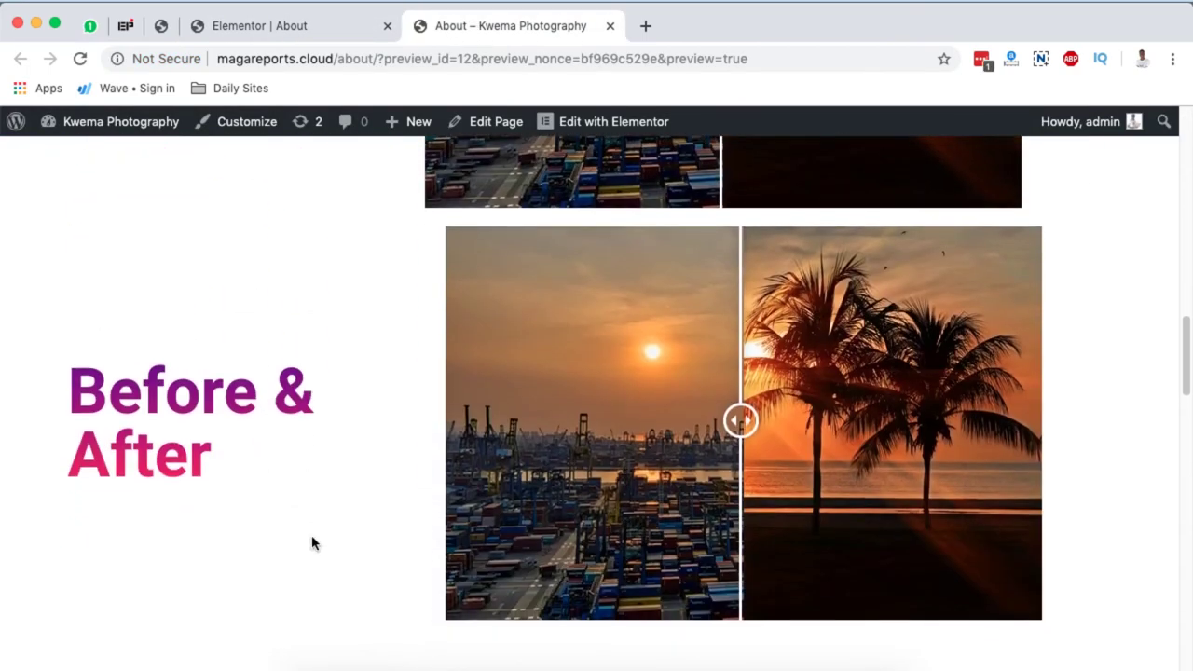
{"action": "scroll", "coordinate": [312, 543], "scroll_direction": "up", "scroll_amount": 1}
{"action": "scroll", "coordinate": [312, 544], "scroll_direction": "down", "scroll_amount": 3}
{"action": "scroll", "coordinate": [312, 543], "scroll_direction": "down", "scroll_amount": 6}
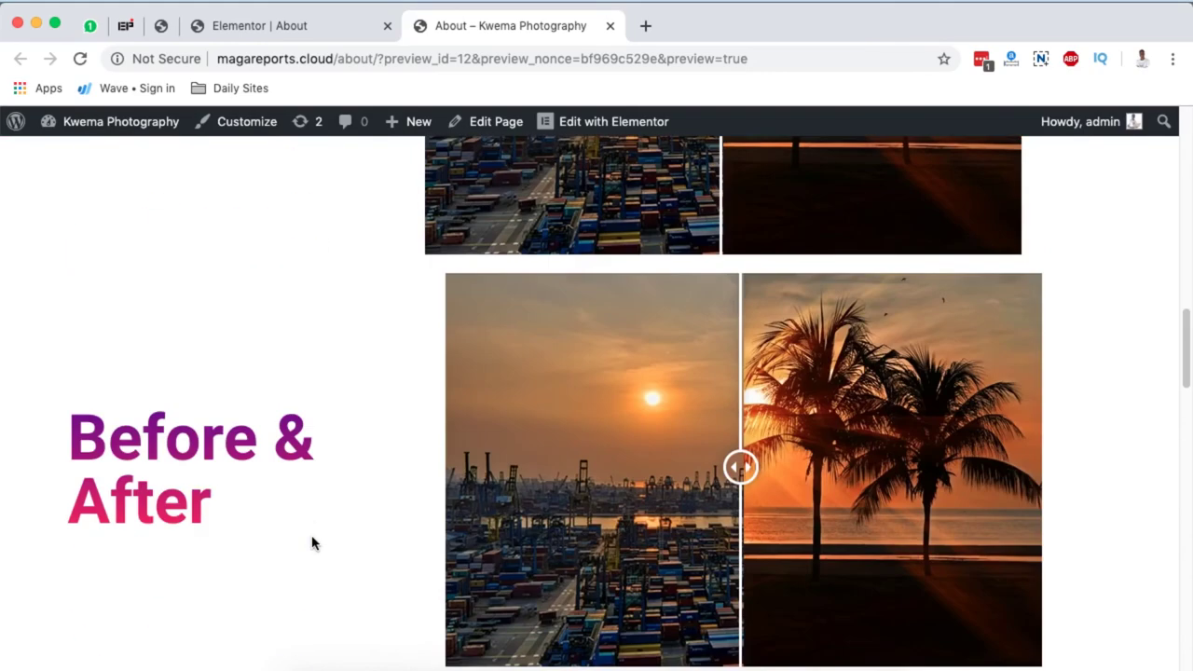
{"action": "scroll", "coordinate": [312, 543], "scroll_direction": "up", "scroll_amount": 12}
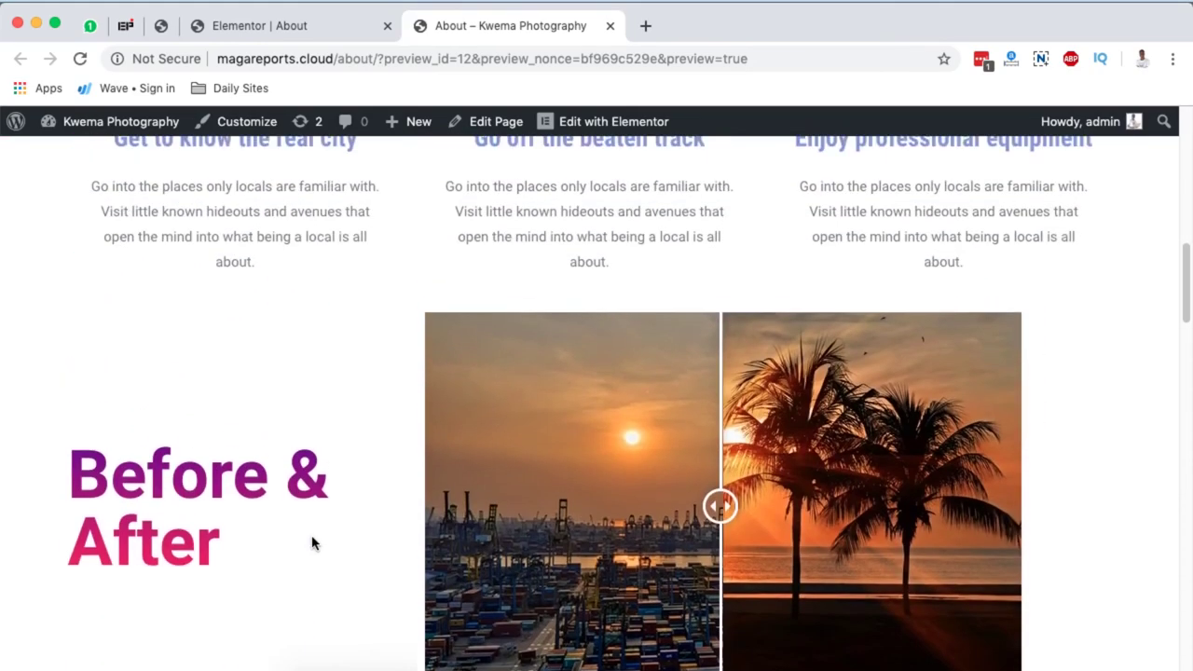
{"action": "scroll", "coordinate": [313, 544], "scroll_direction": "down", "scroll_amount": 3}
{"action": "scroll", "coordinate": [312, 543], "scroll_direction": "down", "scroll_amount": 10}
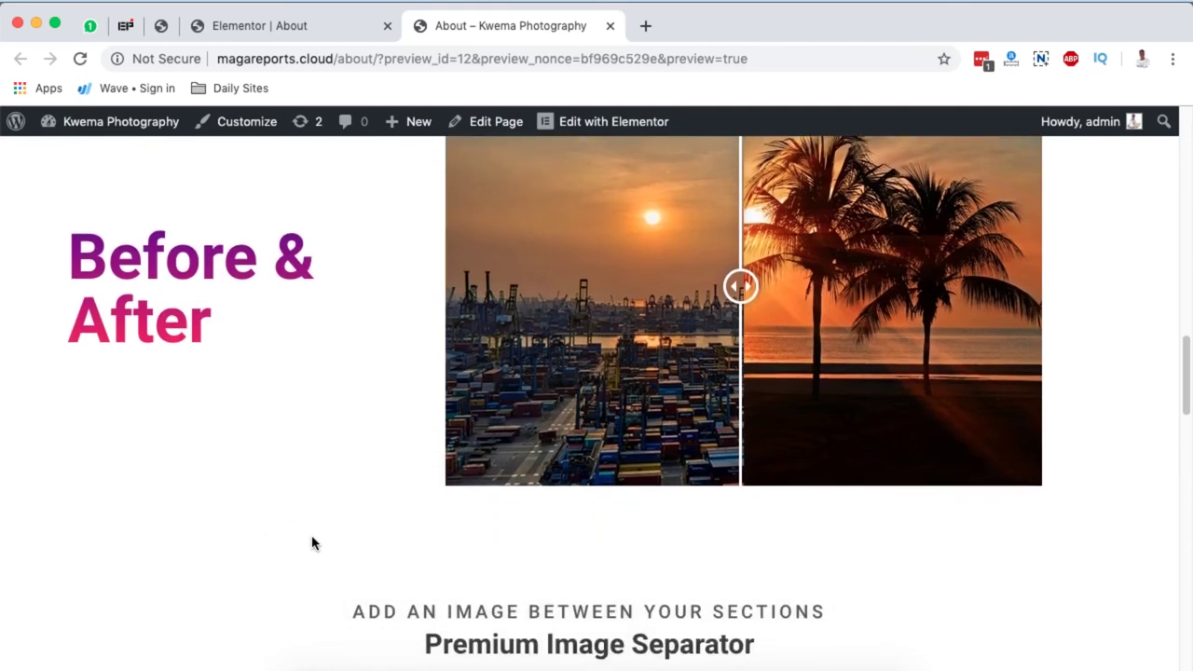
Examine the Piotnet Addons settings page for the enabled free features and the features marked PRO
{"action": "left_click", "coordinate": [247, 26]}
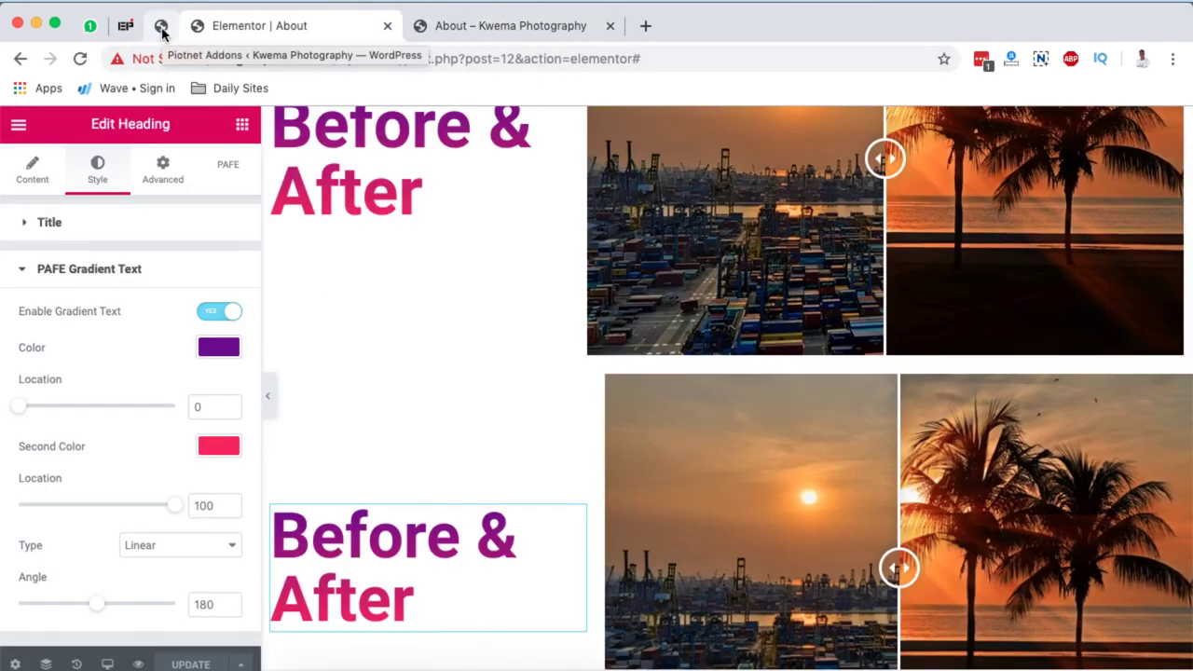
{"action": "left_click", "coordinate": [161, 27]}
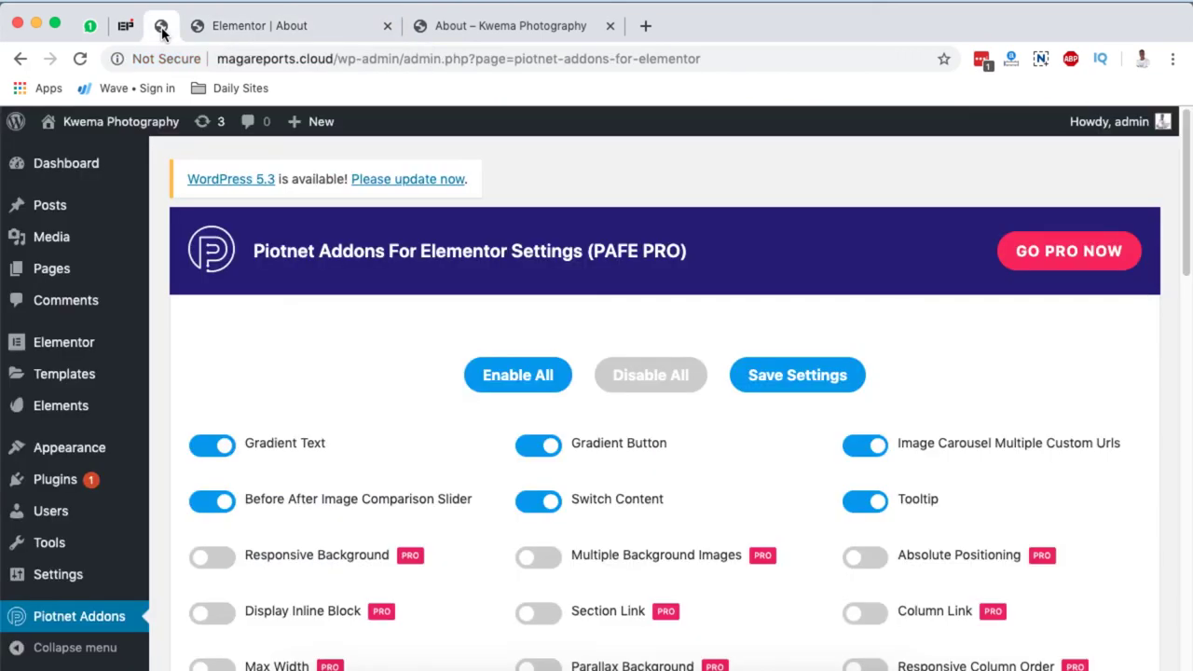
{"action": "scroll", "coordinate": [803, 422], "scroll_direction": "down", "scroll_amount": 3}
{"action": "scroll", "coordinate": [803, 422], "scroll_direction": "down", "scroll_amount": 2}
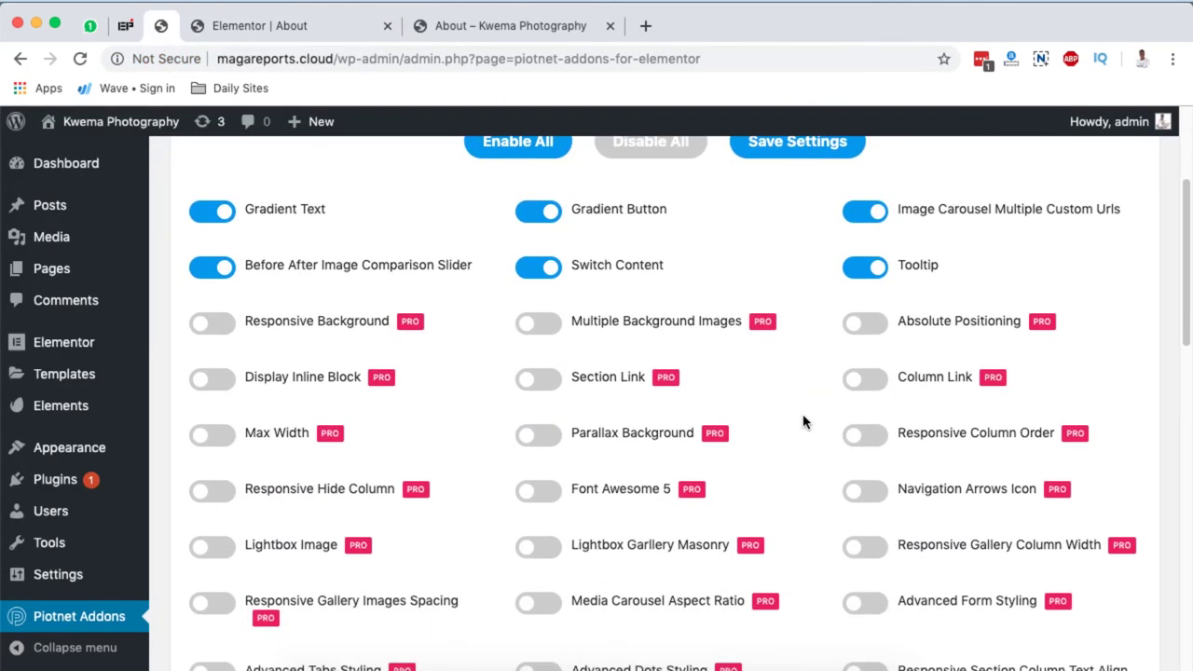
{"action": "scroll", "coordinate": [803, 422], "scroll_direction": "down", "scroll_amount": 8}
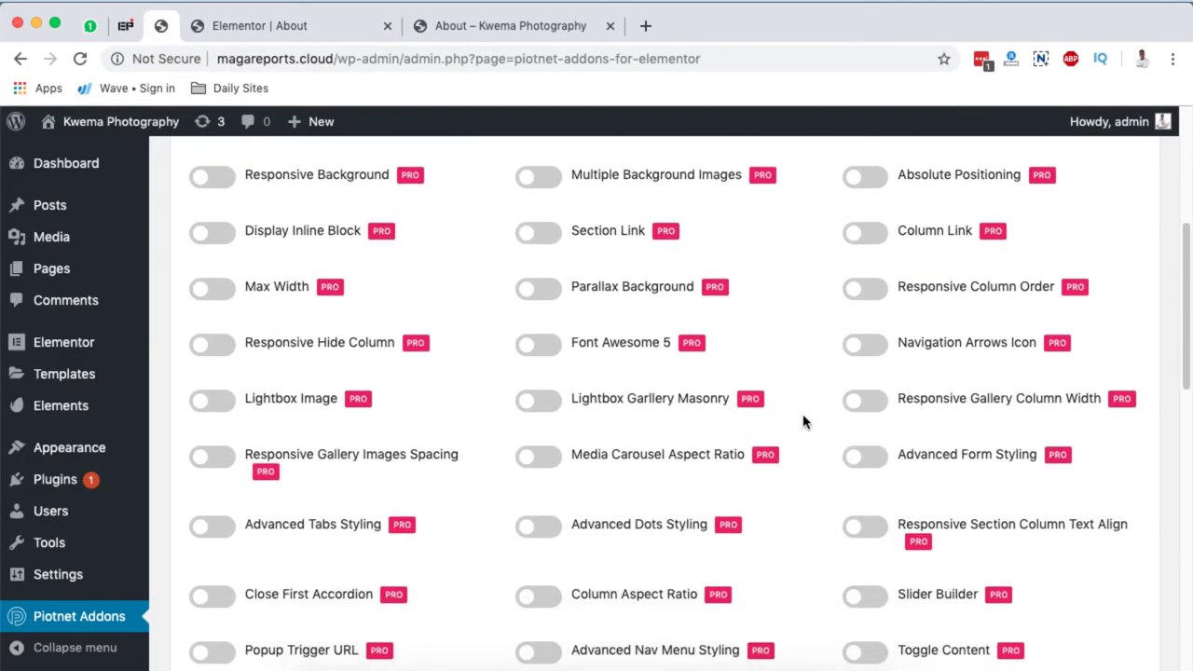
{"action": "scroll", "coordinate": [806, 423], "scroll_direction": "down", "scroll_amount": 9}
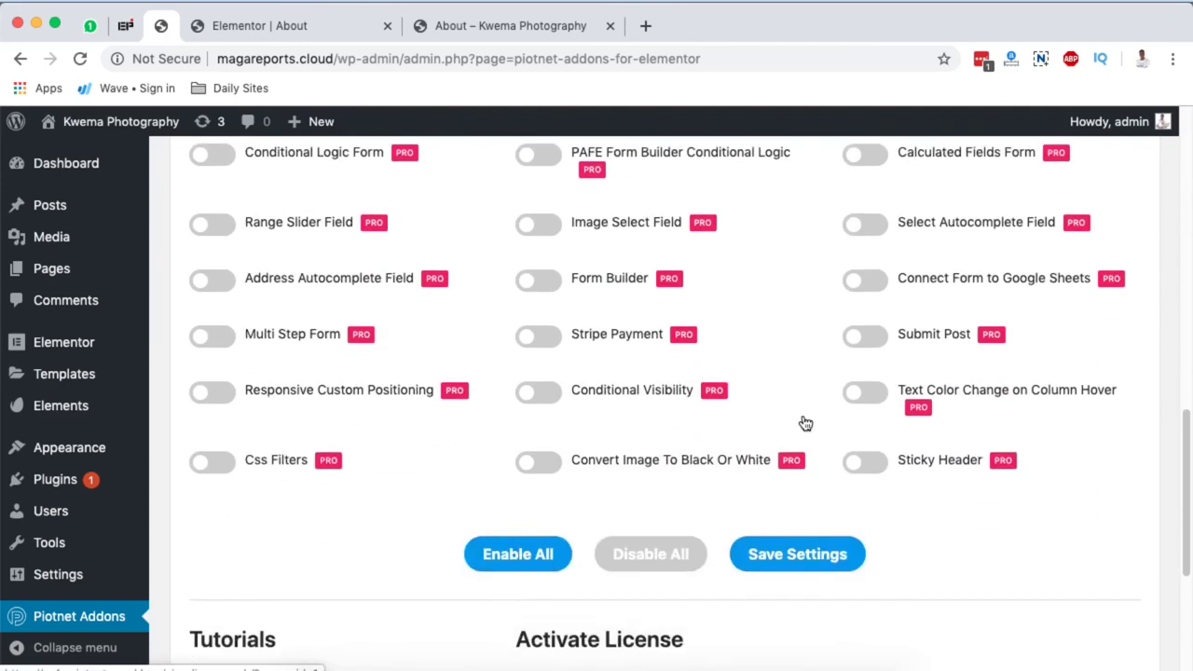
{"action": "scroll", "coordinate": [803, 422], "scroll_direction": "up", "scroll_amount": 5}
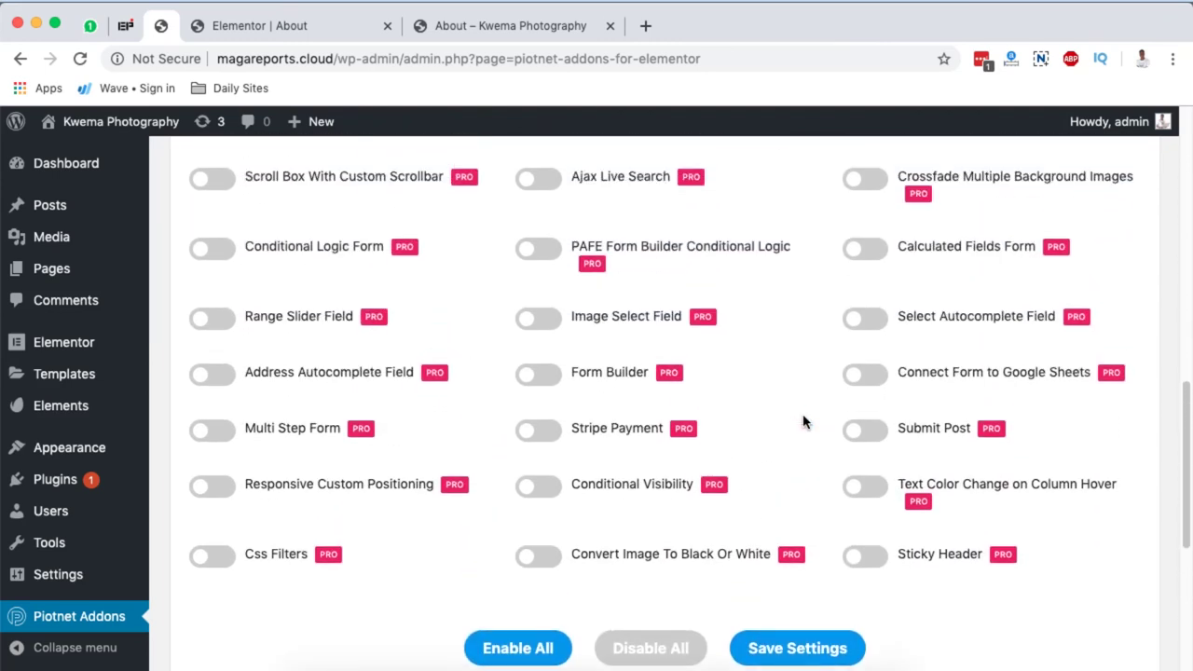